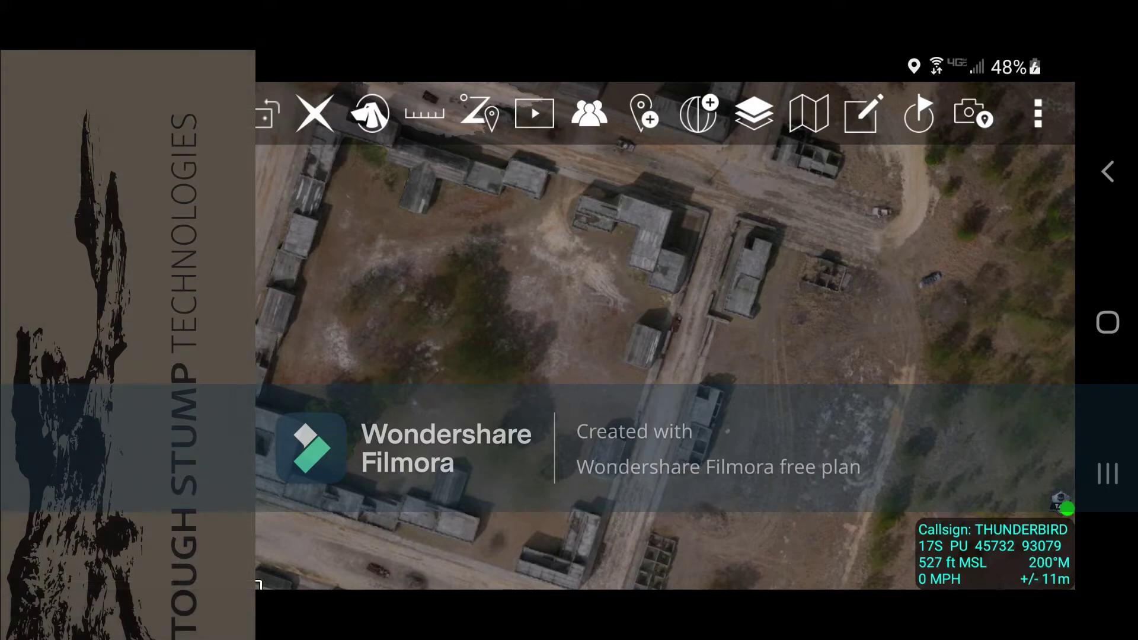
# Tilt the ATAK aerial map into a 3D perspective view and pan across the range
pyautogui.scroll(5, 705, 373)
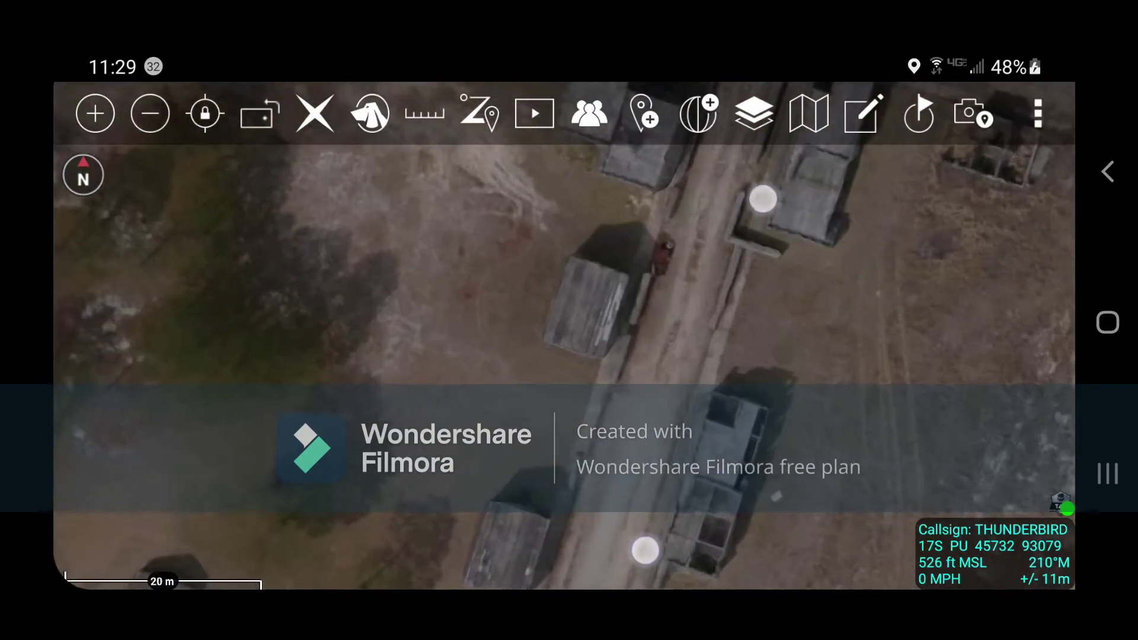
pyautogui.scroll(-5, 705, 375)
pyautogui.scroll(4, 772, 380)
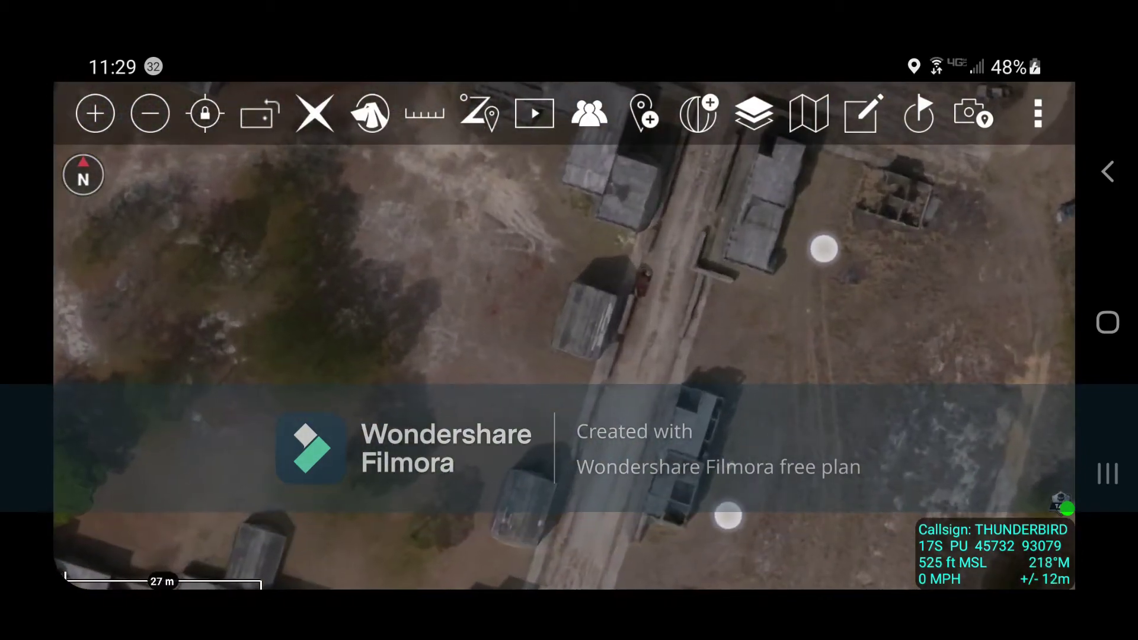
pyautogui.click(83, 175)
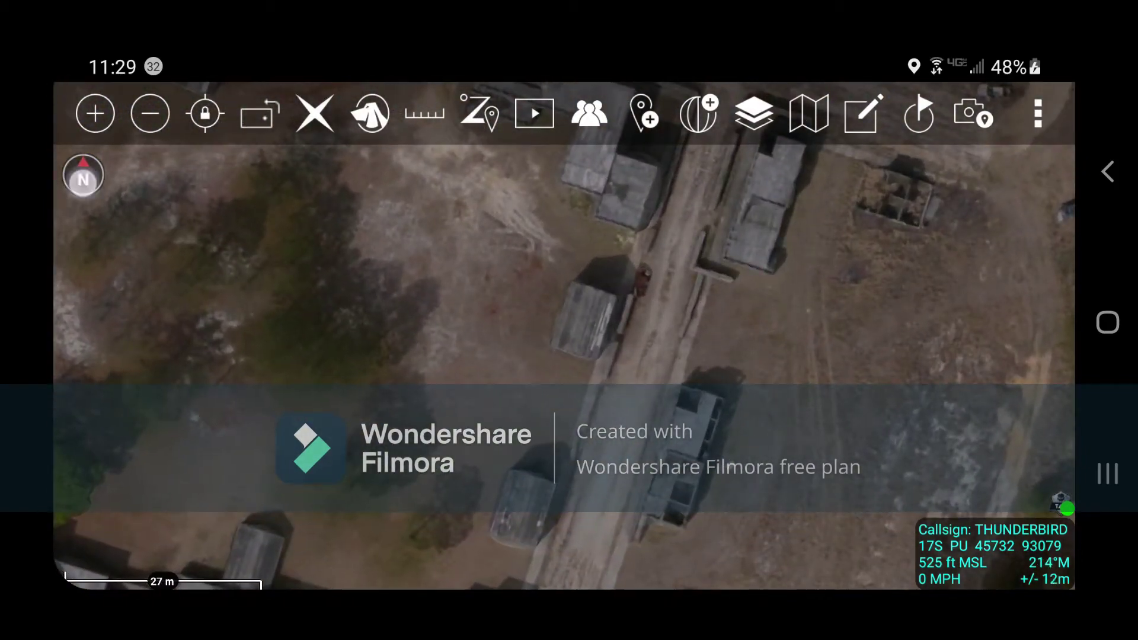
pyautogui.click(148, 238)
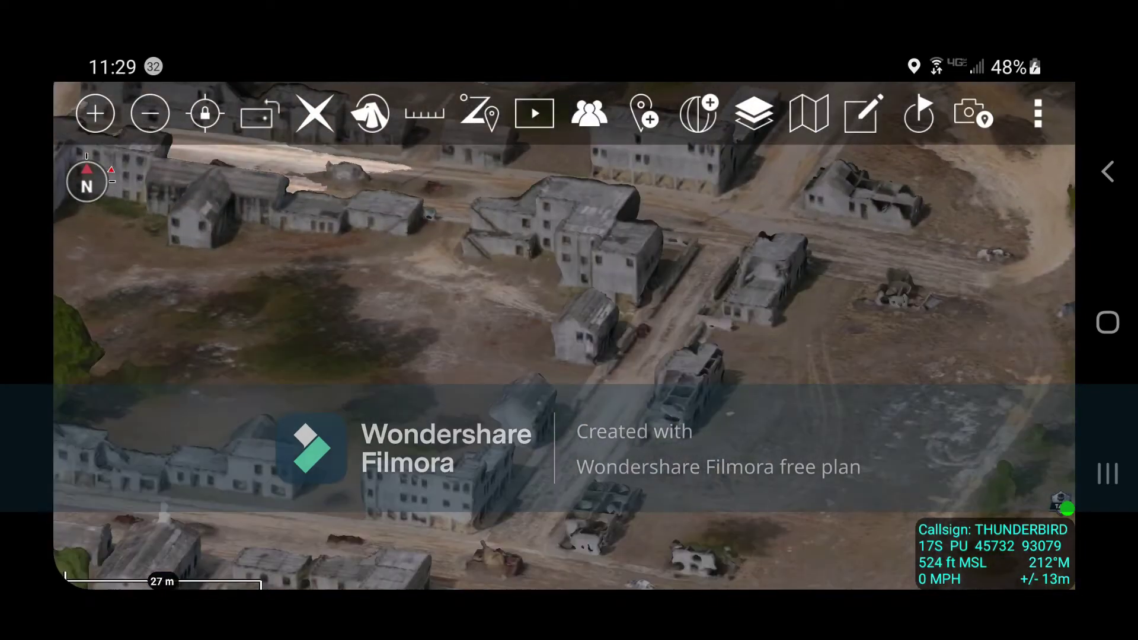
pyautogui.moveTo(519, 324); pyautogui.dragTo(655, 482)
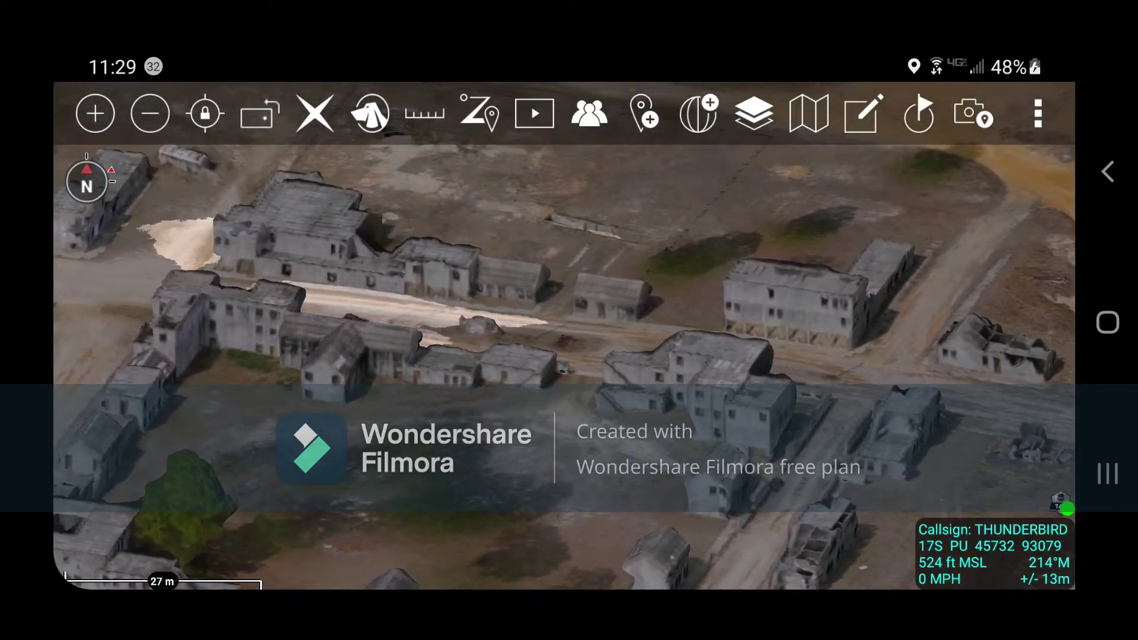
pyautogui.click(102, 187)
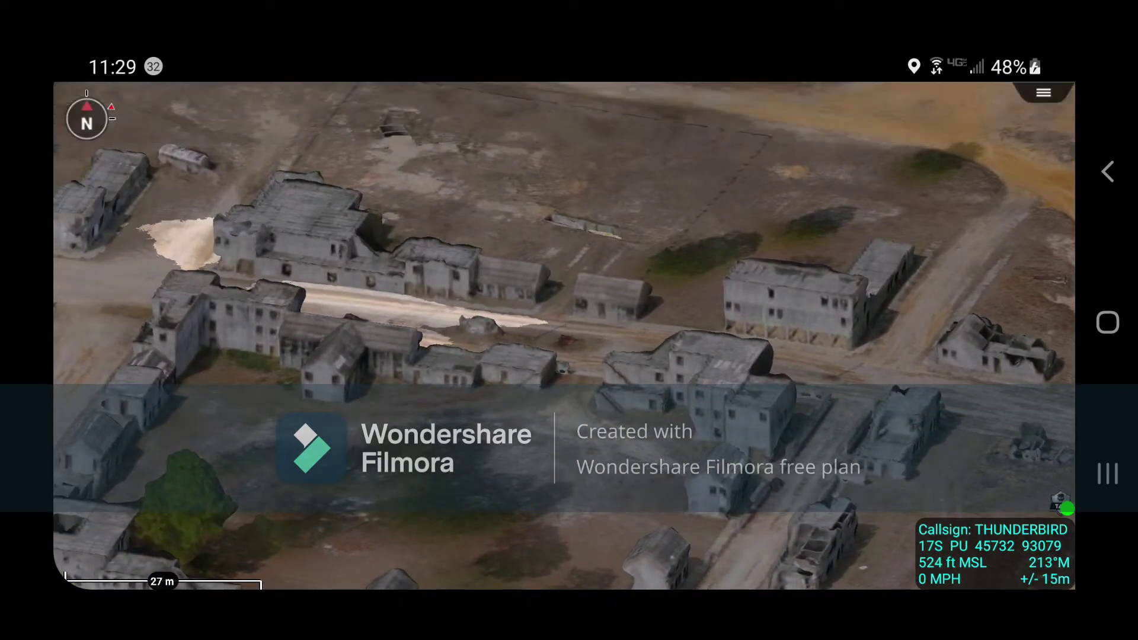
# Rotate the 3D map to heading 298° and pan around the building clusters
pyautogui.click(98, 133)
pyautogui.click(163, 140)
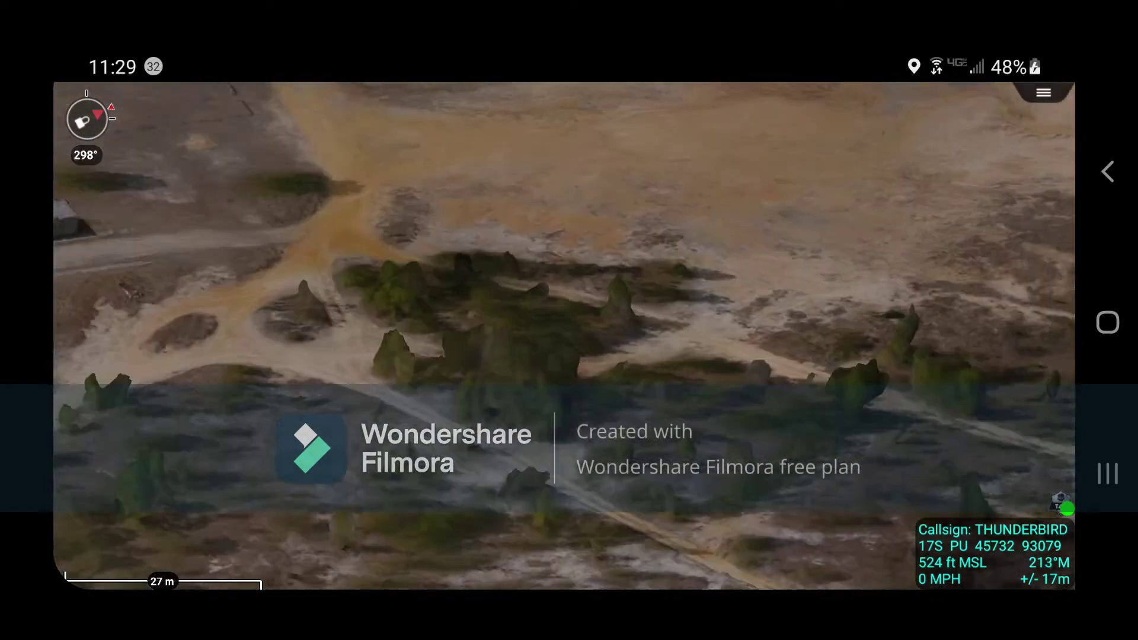
pyautogui.moveTo(593, 426); pyautogui.dragTo(765, 338)
pyautogui.moveTo(488, 168); pyautogui.dragTo(599, 155)
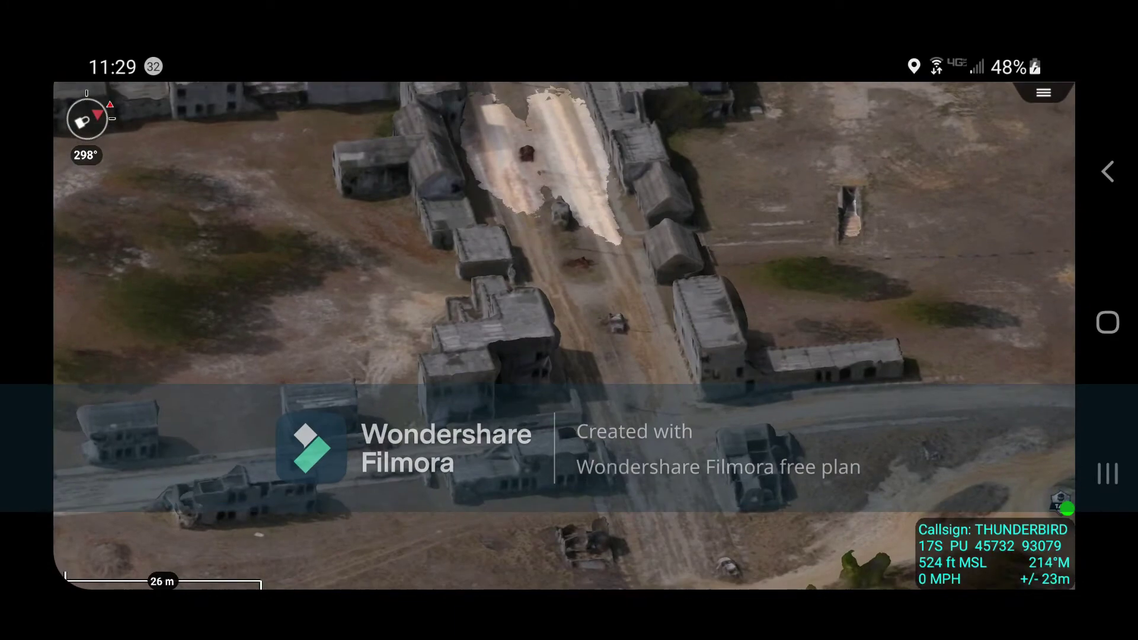
pyautogui.moveTo(548, 354); pyautogui.dragTo(871, 318)
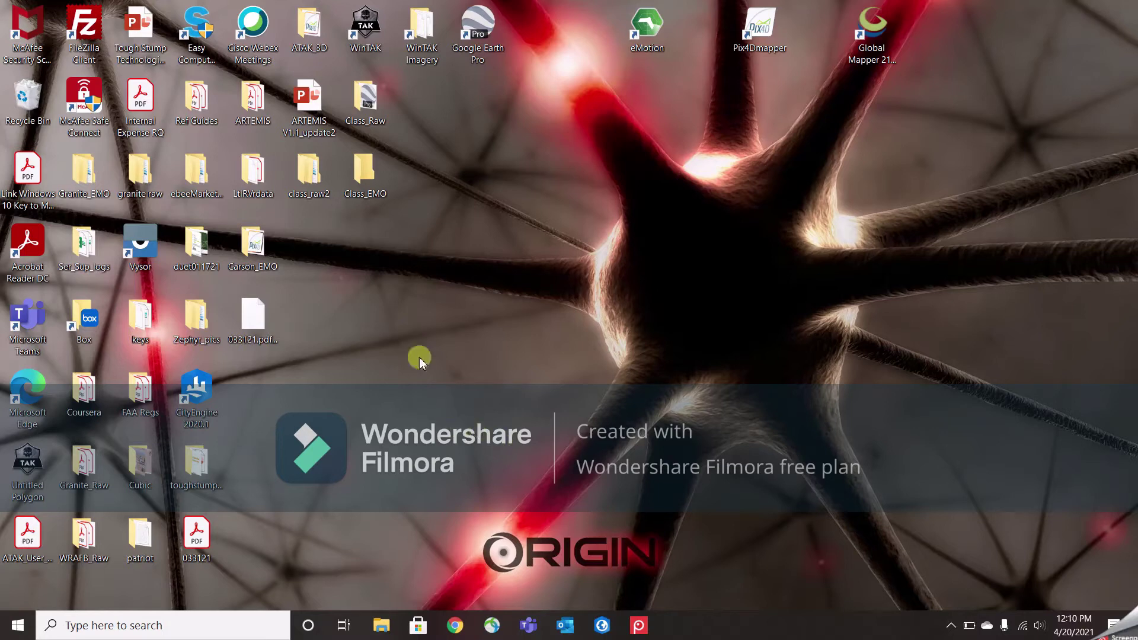
# Create a new desktop folder named RNG683D and drag it beside Carson_EMO
pyautogui.rightClick(335, 289)
pyautogui.moveTo(422, 455)
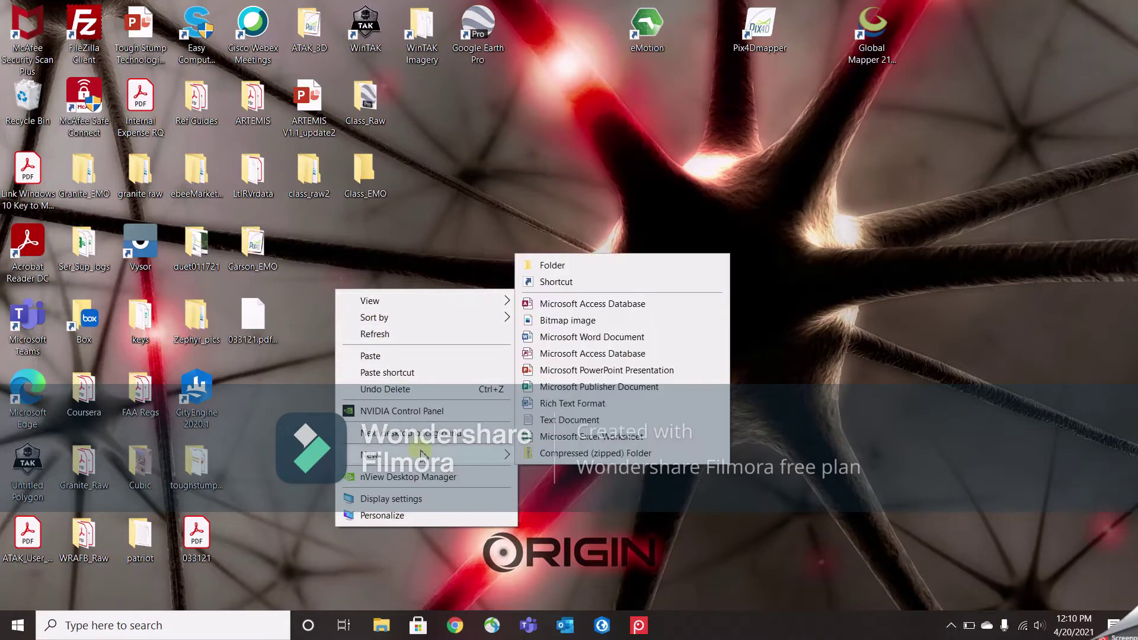
pyautogui.click(581, 265)
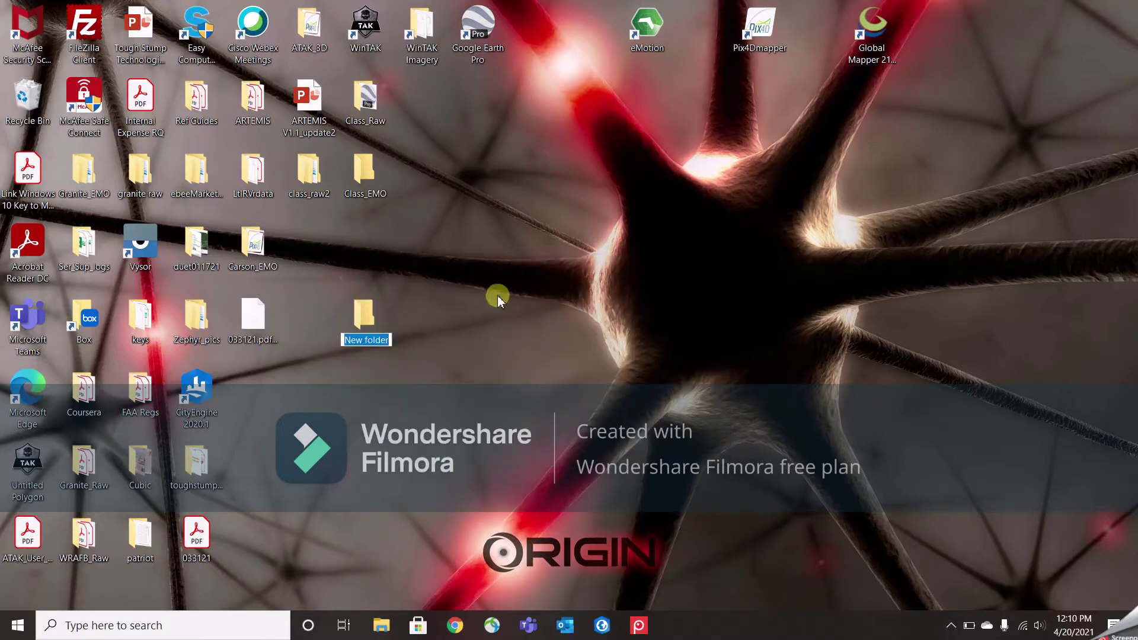
pyautogui.write('R')
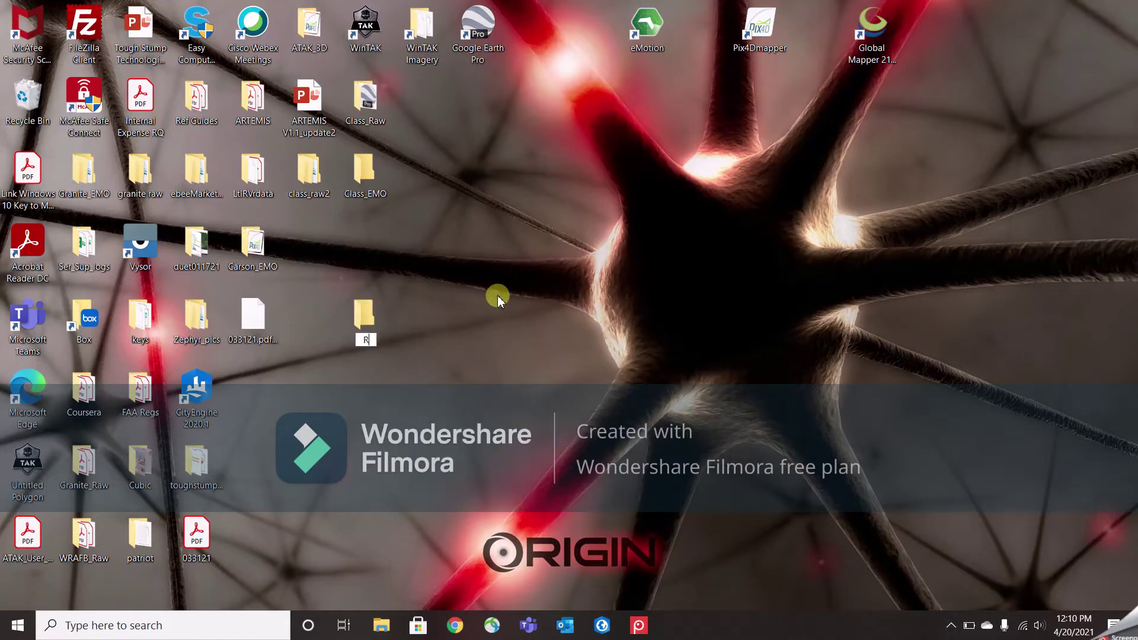
pyautogui.write('NG683D')
pyautogui.click(414, 382)
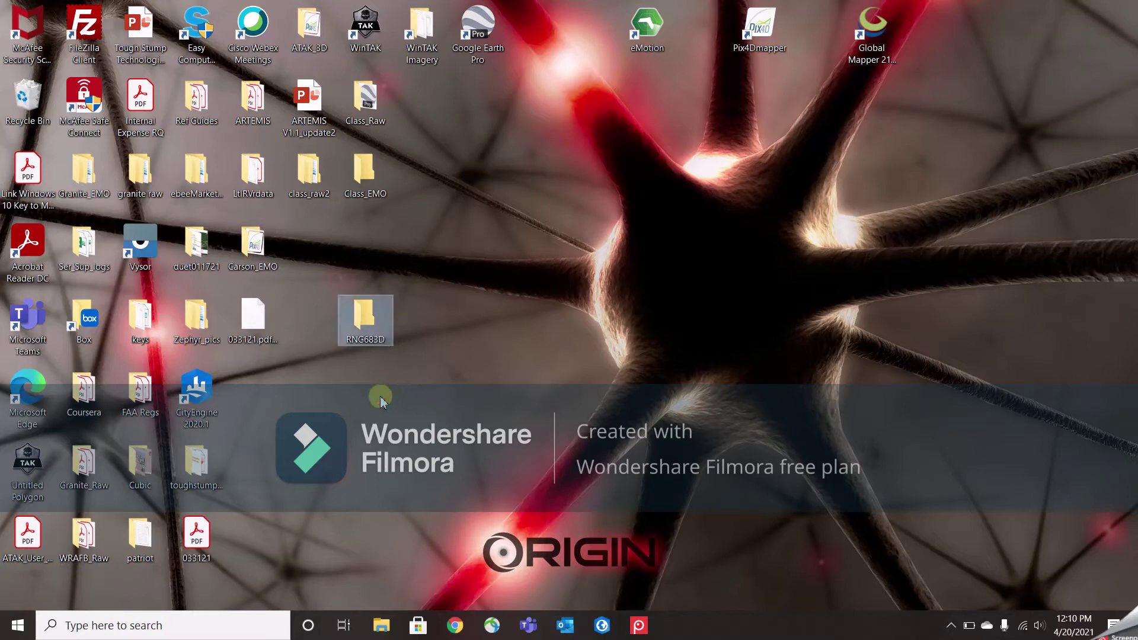
pyautogui.moveTo(374, 323); pyautogui.dragTo(342, 260)
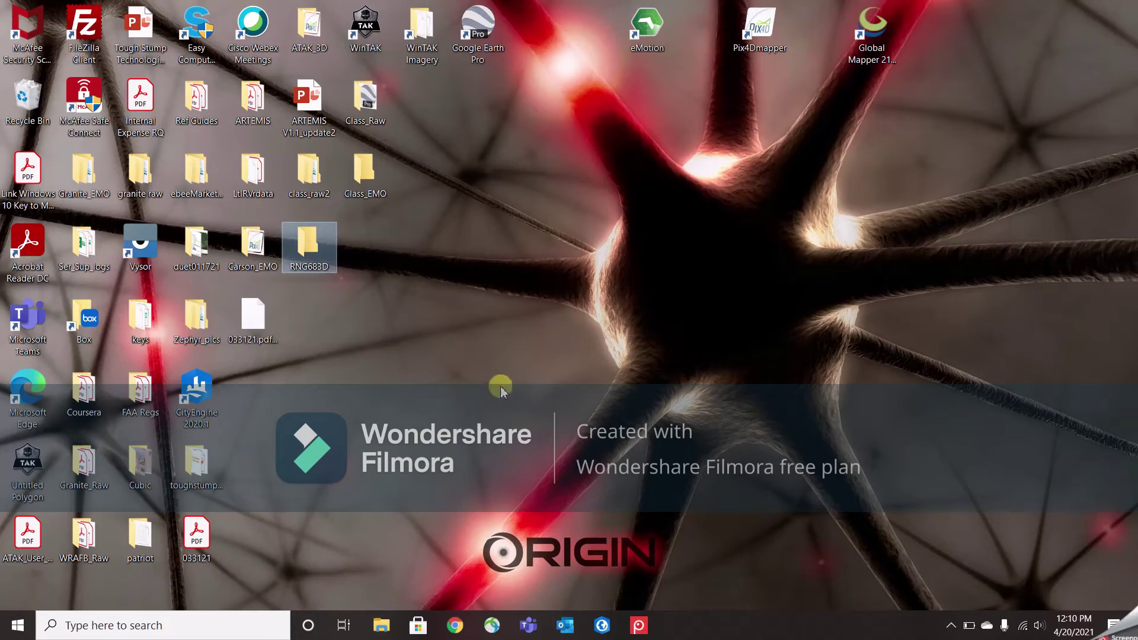
# In a new File Explorer window, browse Documents > pix4d > RR_GSRng68_032619 > 1_initial > params
pyautogui.rightClick(384, 625)
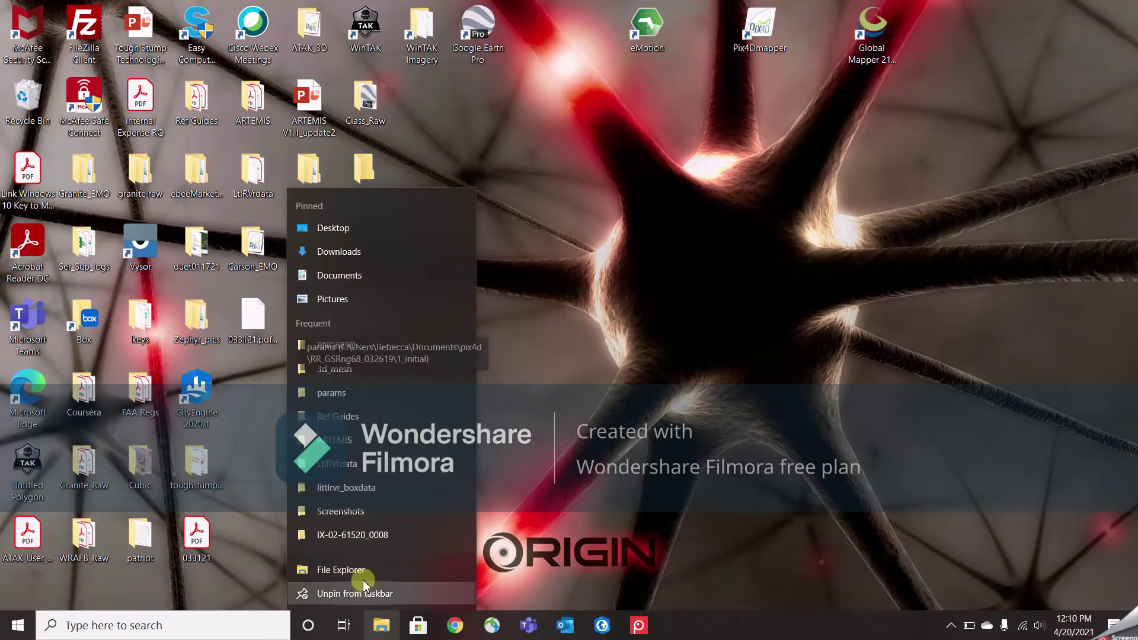
pyautogui.click(355, 570)
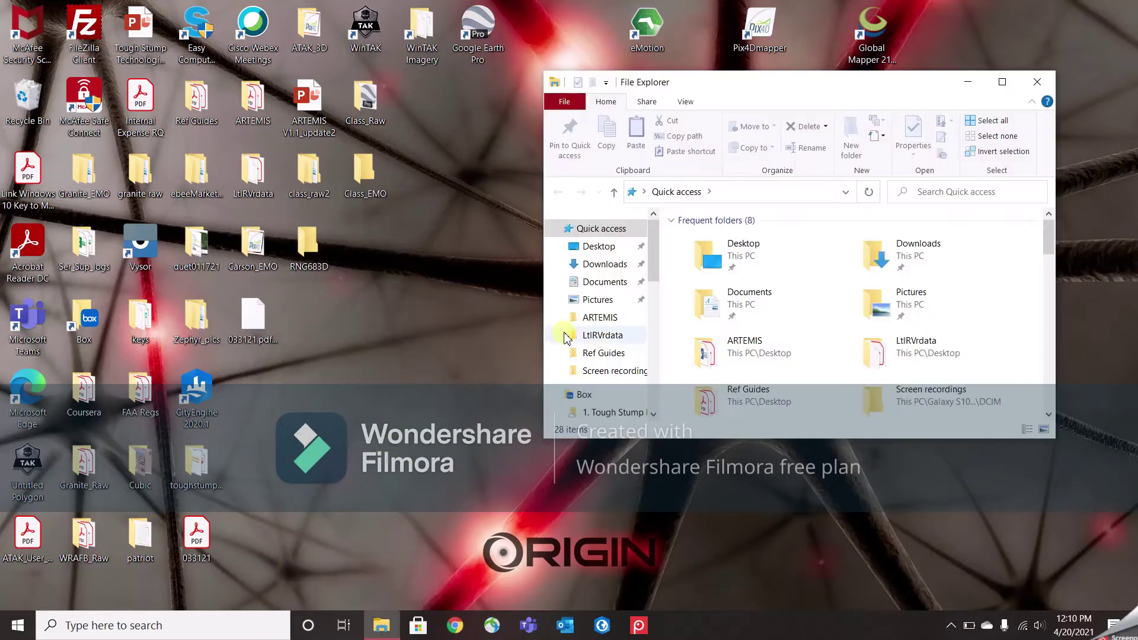
pyautogui.click(610, 281)
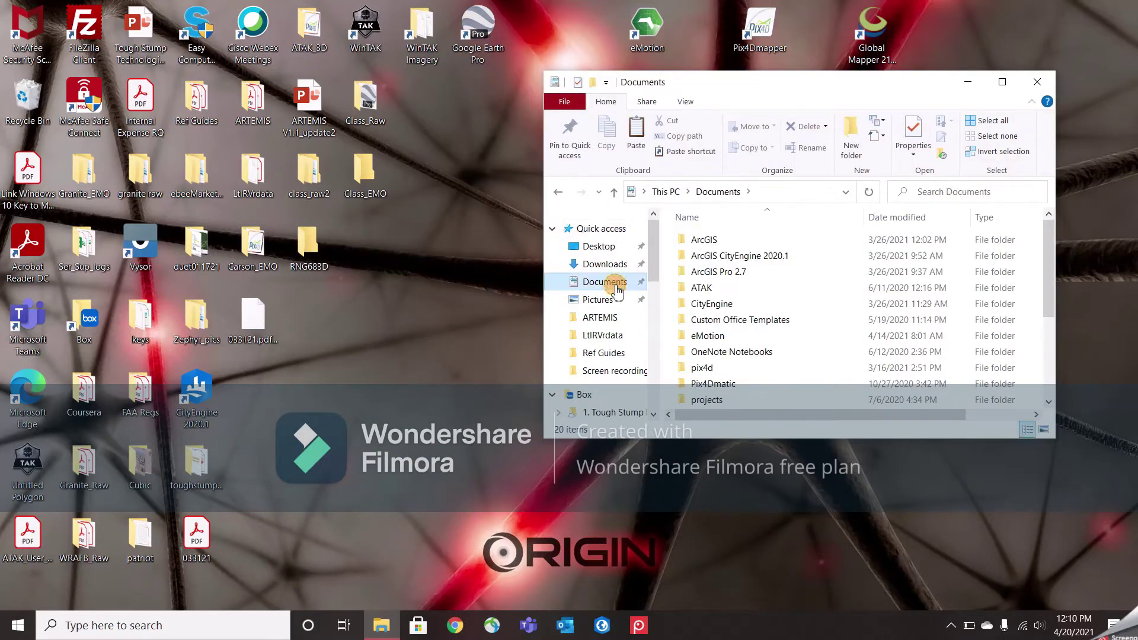
pyautogui.doubleClick(728, 373)
pyautogui.scroll(-5, 755, 300)
pyautogui.scroll(2, 769, 298)
pyautogui.scroll(1, 768, 298)
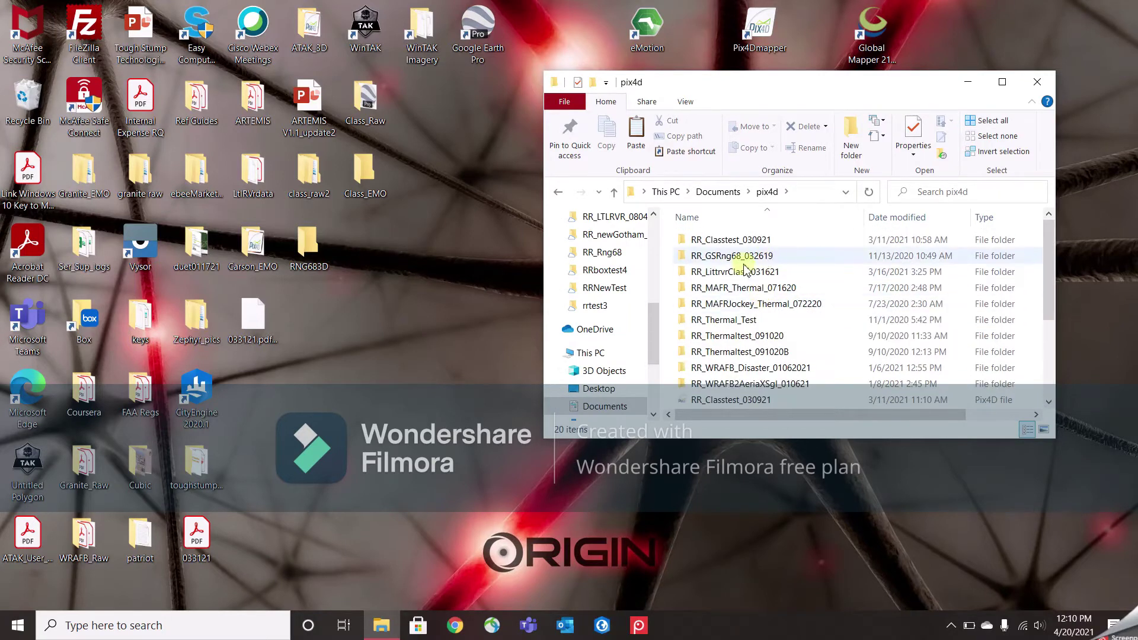
pyautogui.moveTo(699, 265)
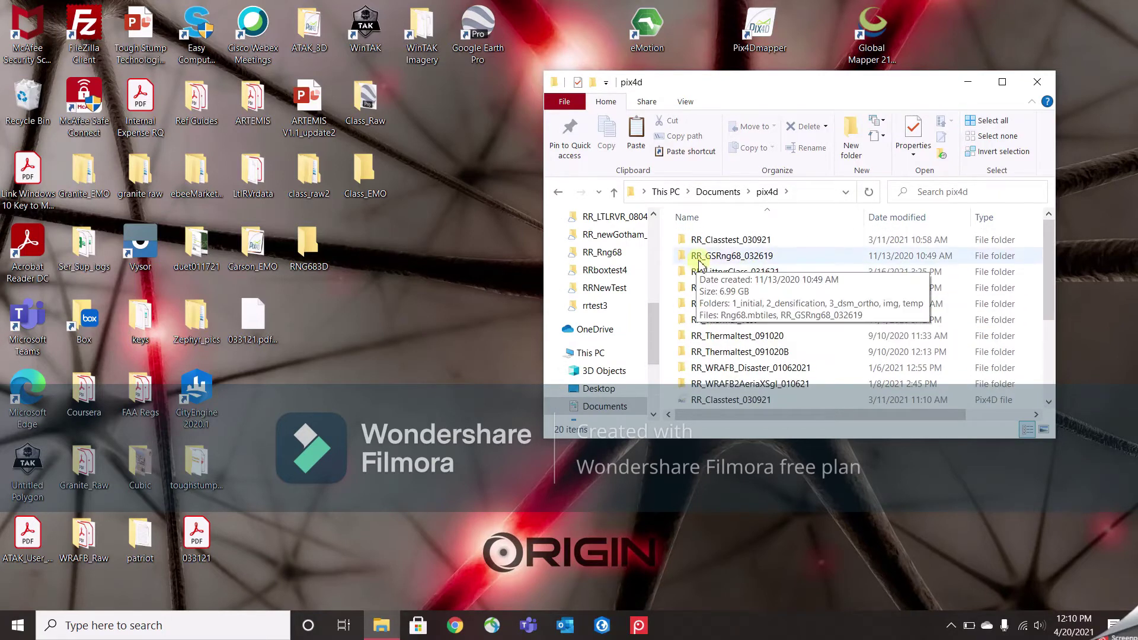
pyautogui.doubleClick(742, 260)
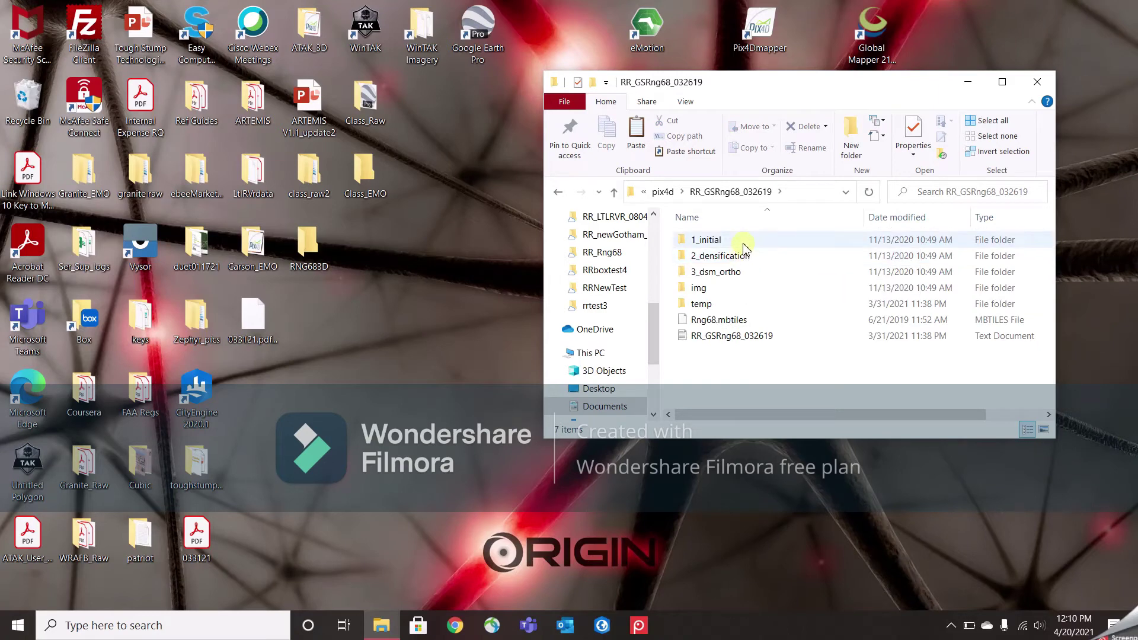
pyautogui.moveTo(745, 248)
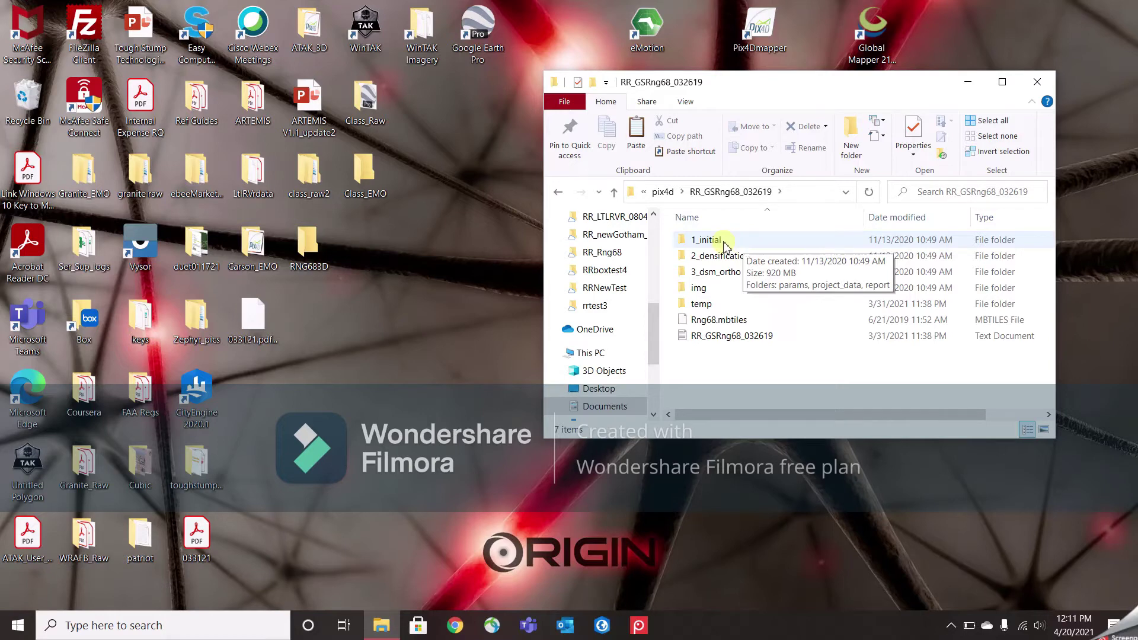
pyautogui.doubleClick(726, 246)
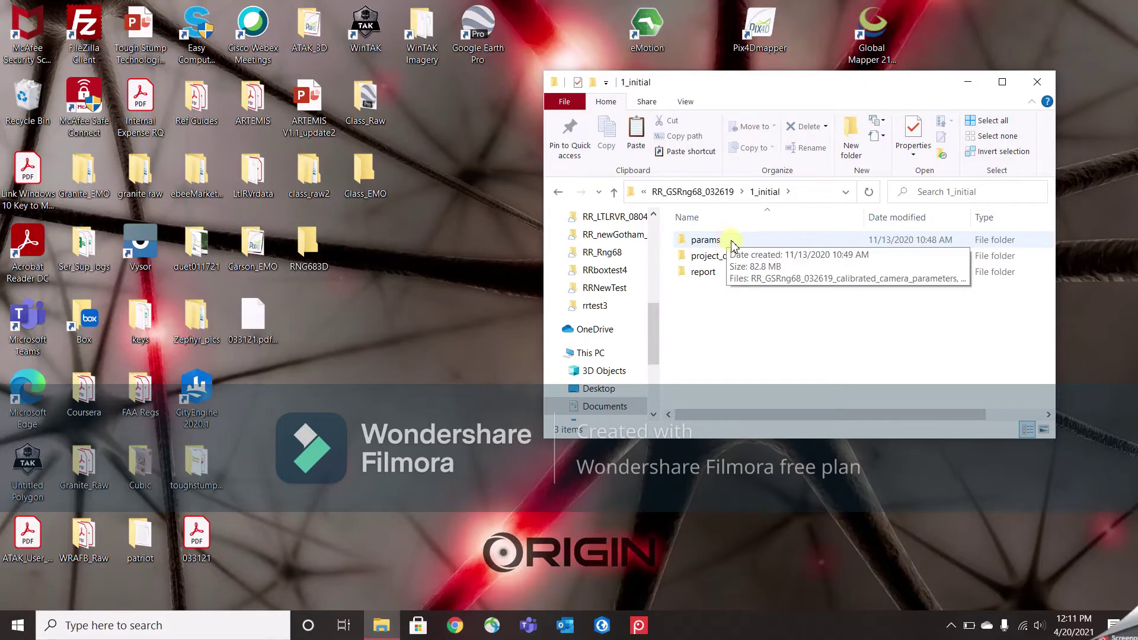
pyautogui.doubleClick(734, 241)
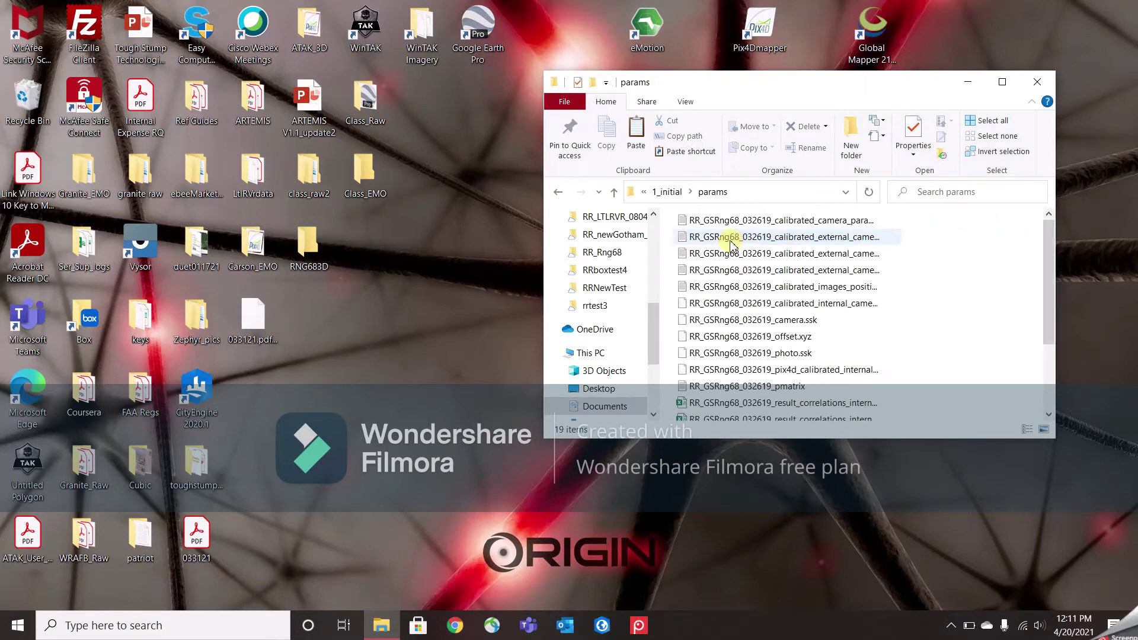
# Copy RR_GSRng68_032619_offset.xyz and RR_GSRng68_032619_wkt.prj into the desktop RNG683D folder
pyautogui.click(774, 342)
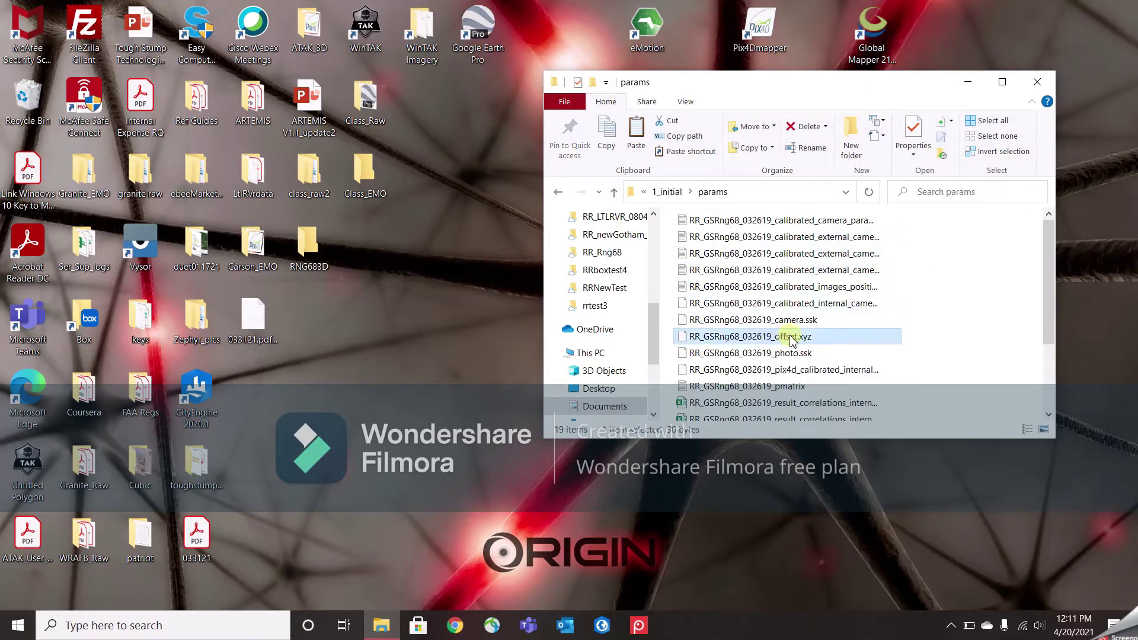
pyautogui.scroll(-2, 797, 355)
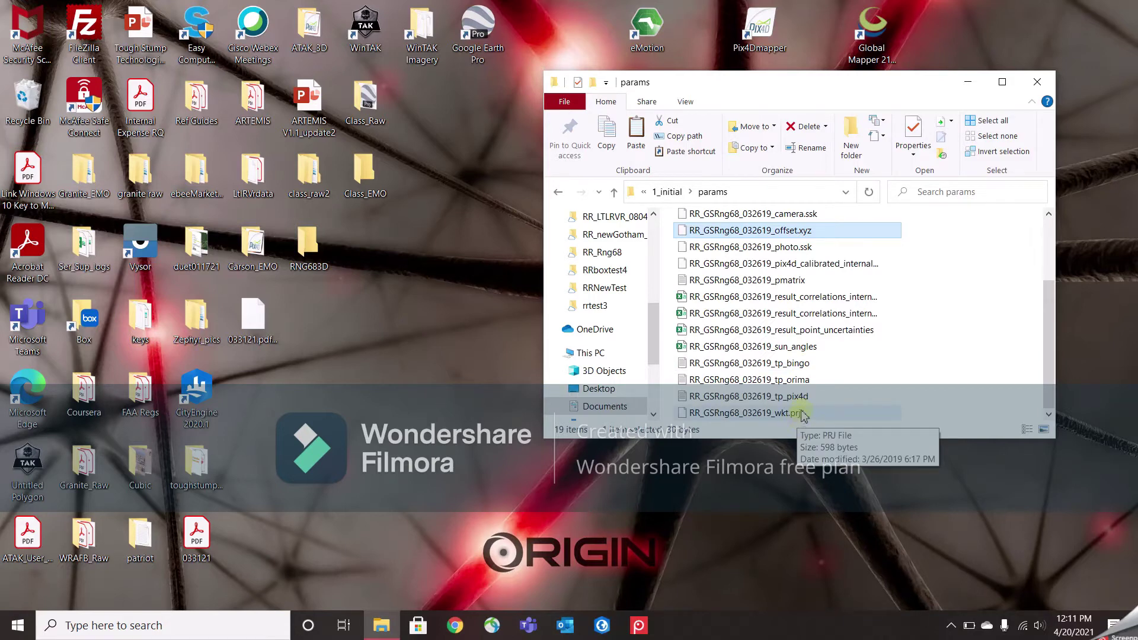
pyautogui.keyDown('ctrl'); pyautogui.click(771, 413); pyautogui.keyUp('ctrl')
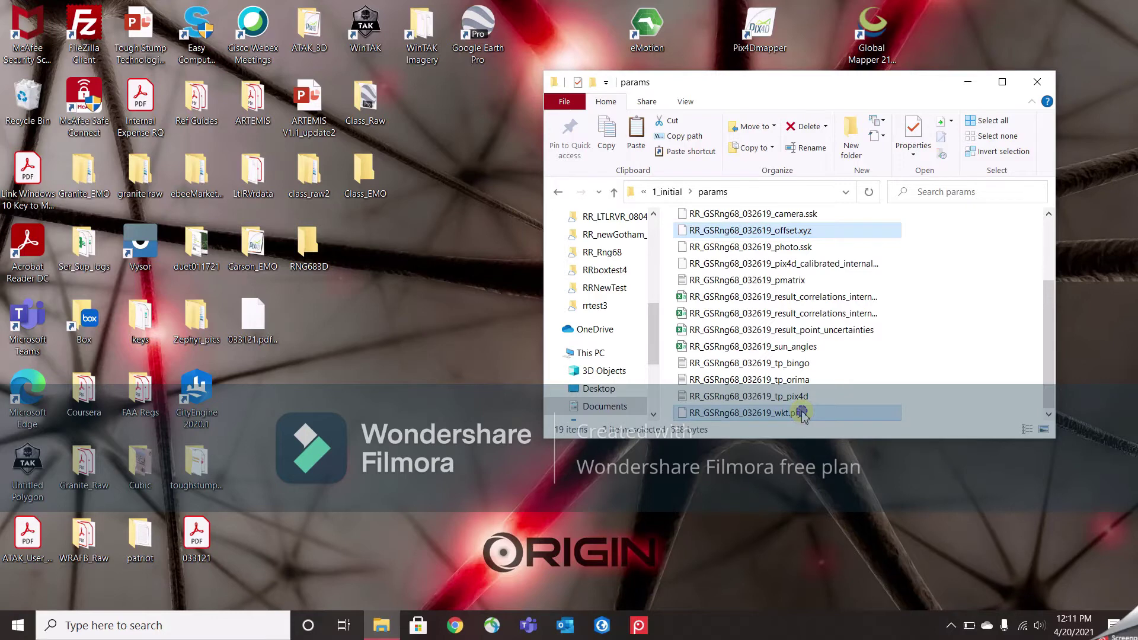
pyautogui.rightClick(804, 415)
pyautogui.click(847, 323)
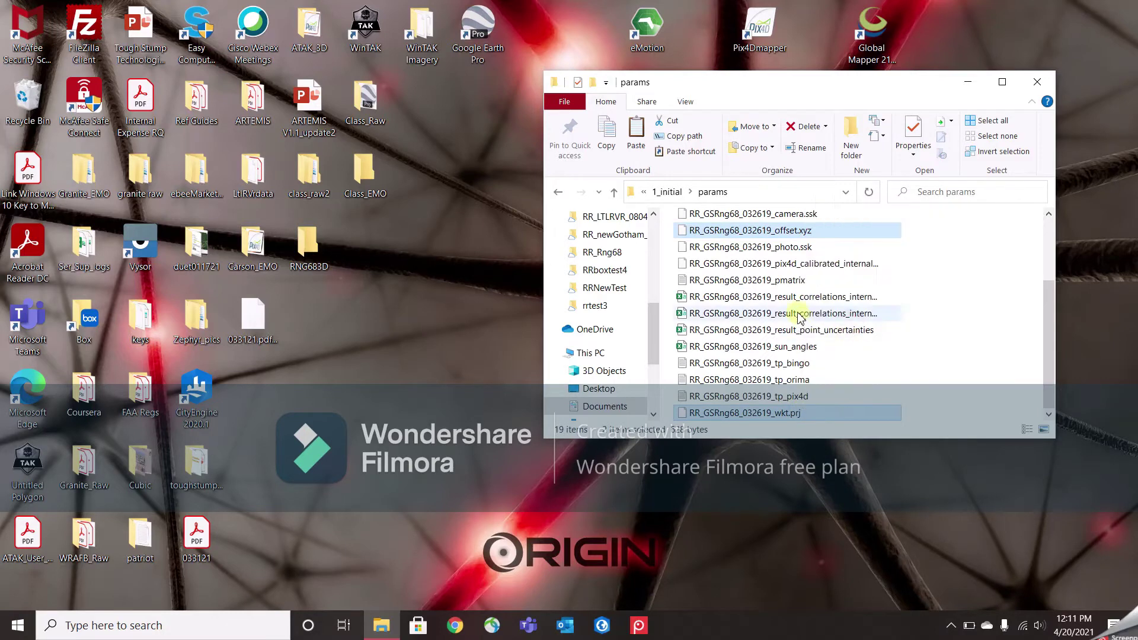
pyautogui.click(309, 252)
pyautogui.rightClick(313, 255)
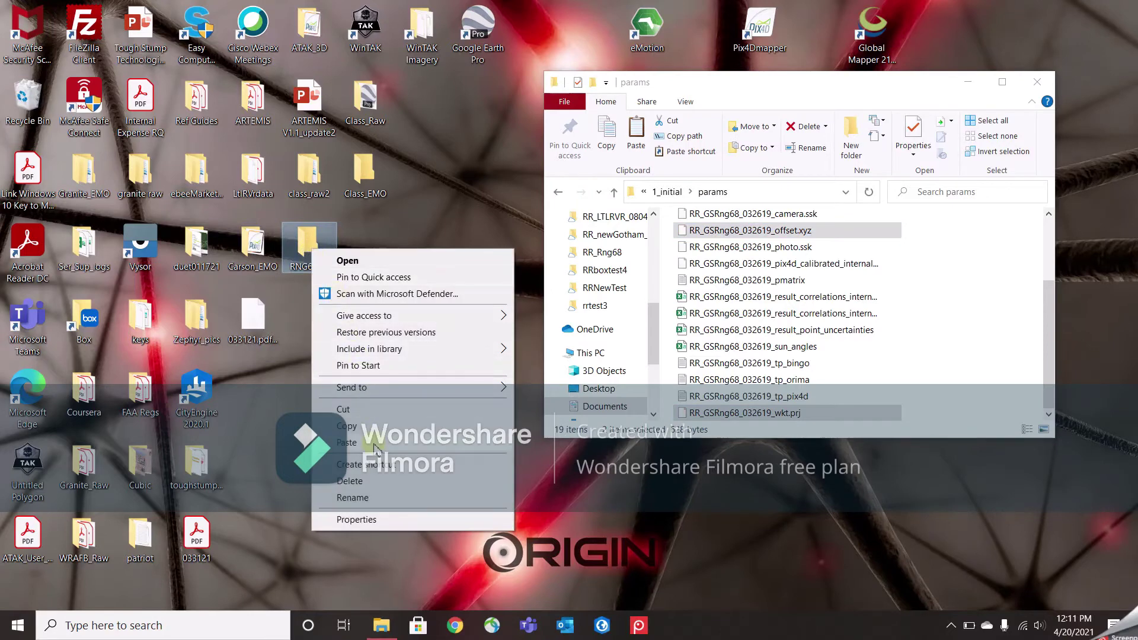
pyautogui.click(347, 443)
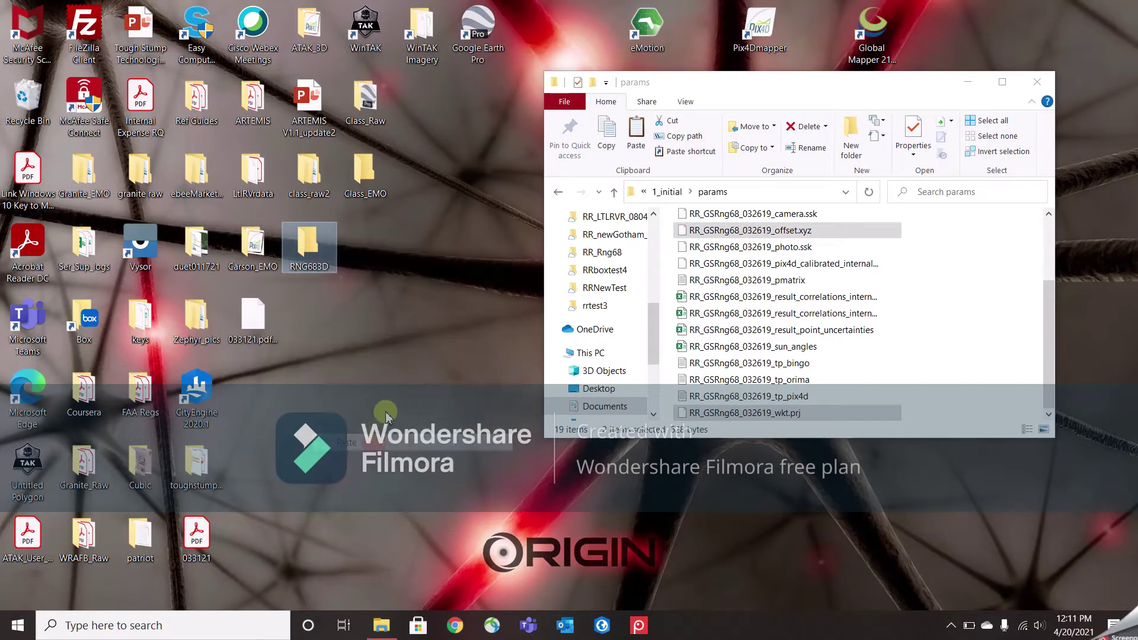
pyautogui.click(615, 193)
# Copy all four files from 2_densification > 3d_mesh into the RNG683D folder
pyautogui.click(615, 194)
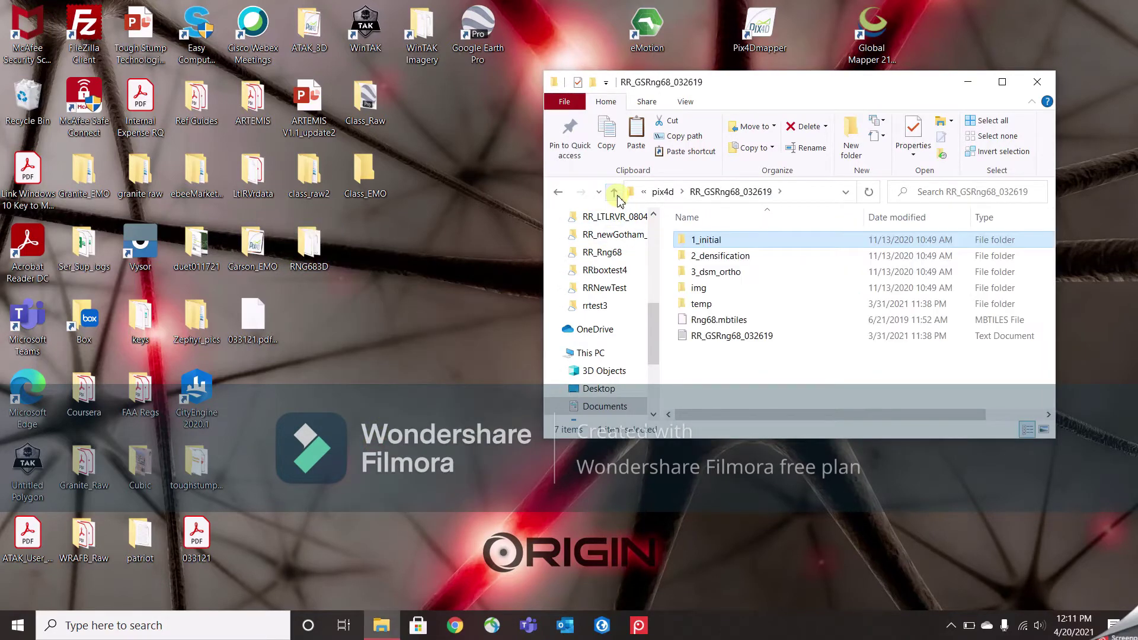
pyautogui.doubleClick(720, 257)
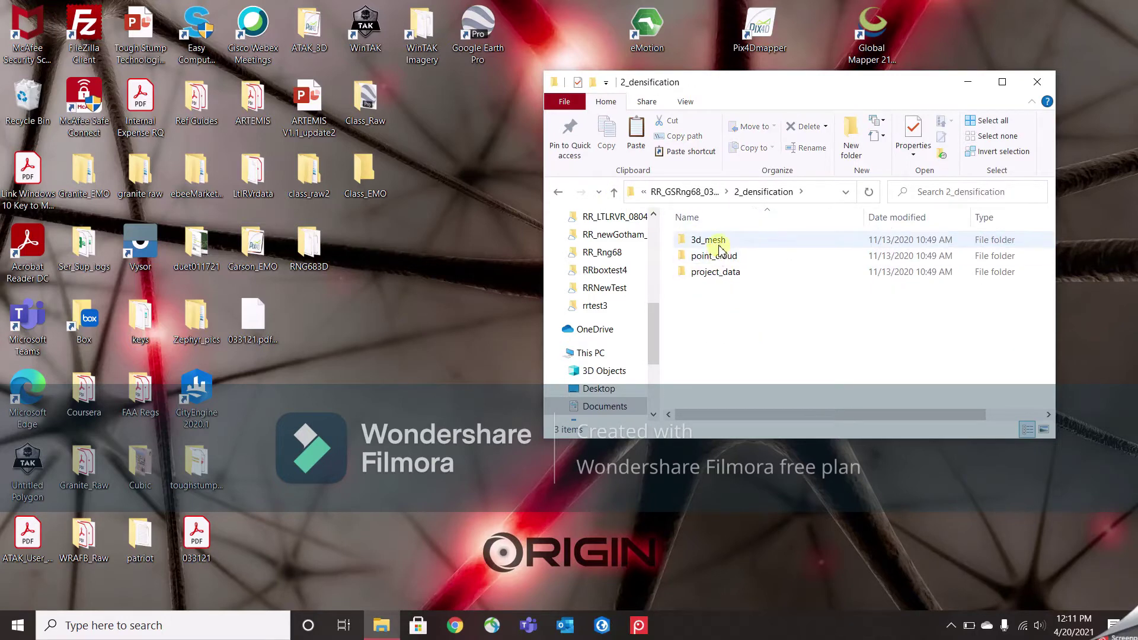
pyautogui.doubleClick(721, 242)
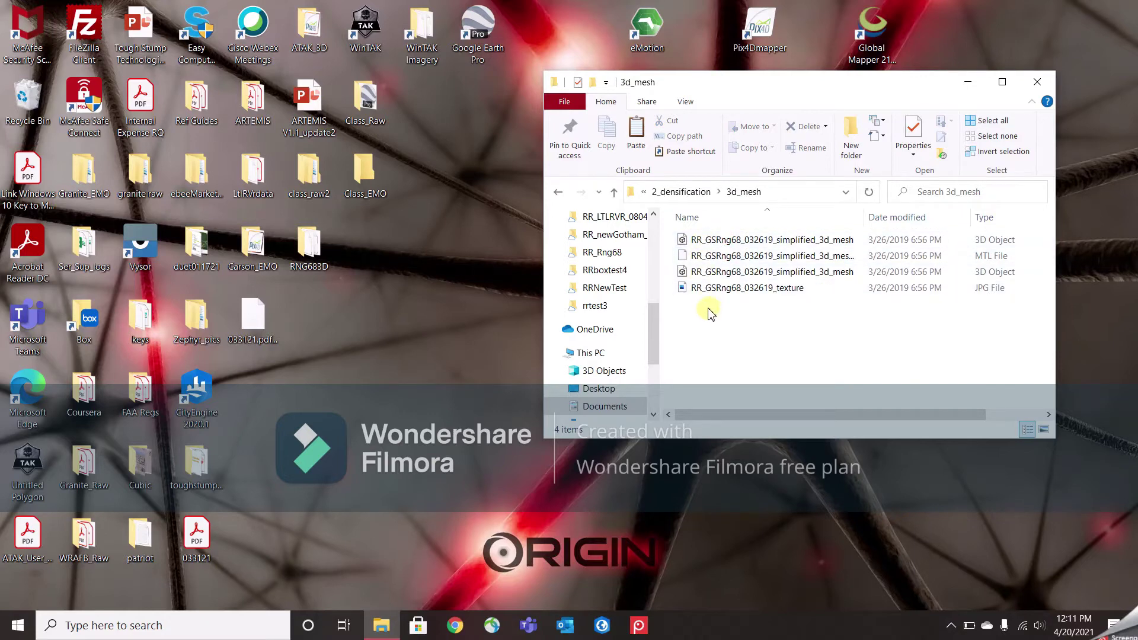
pyautogui.click(737, 240)
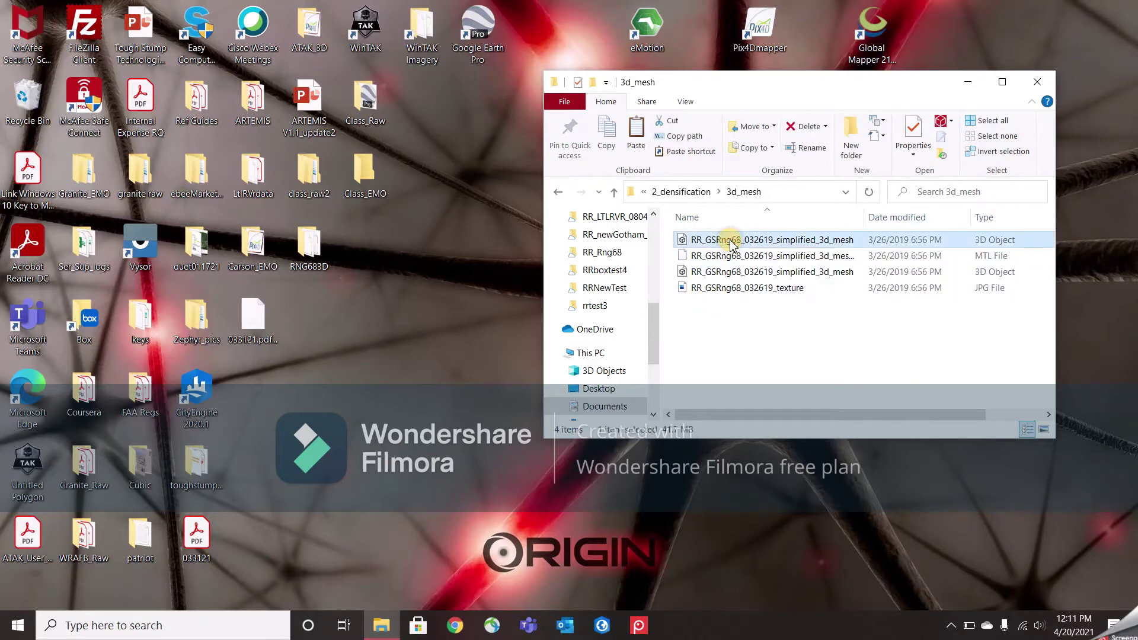
pyautogui.keyDown('shift'); pyautogui.click(735, 288); pyautogui.keyUp('shift')
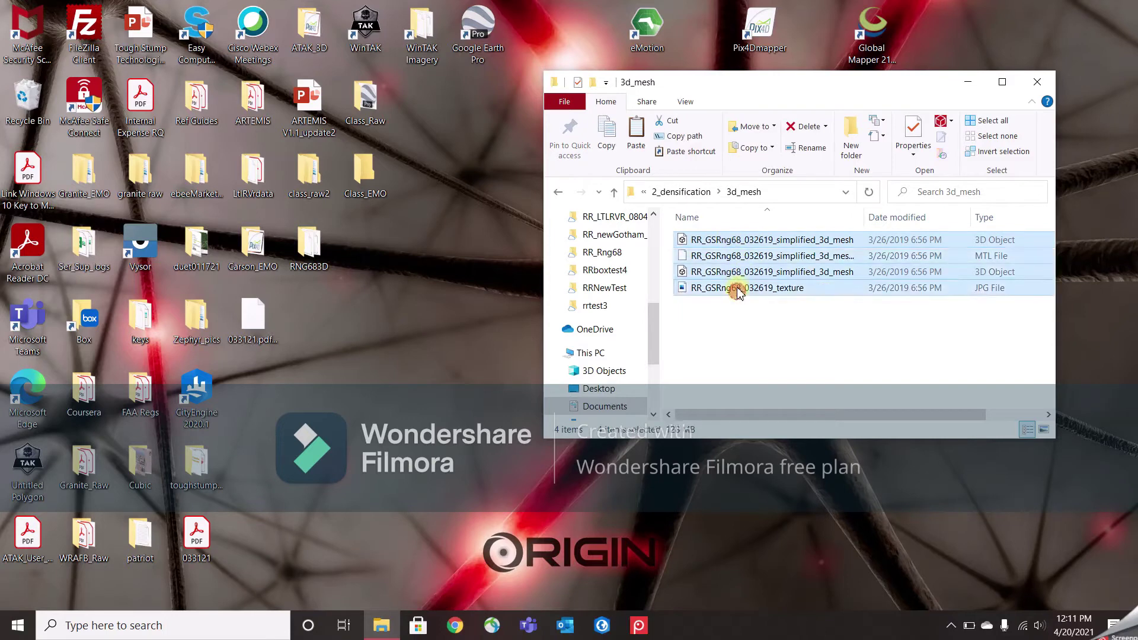
pyautogui.rightClick(747, 276)
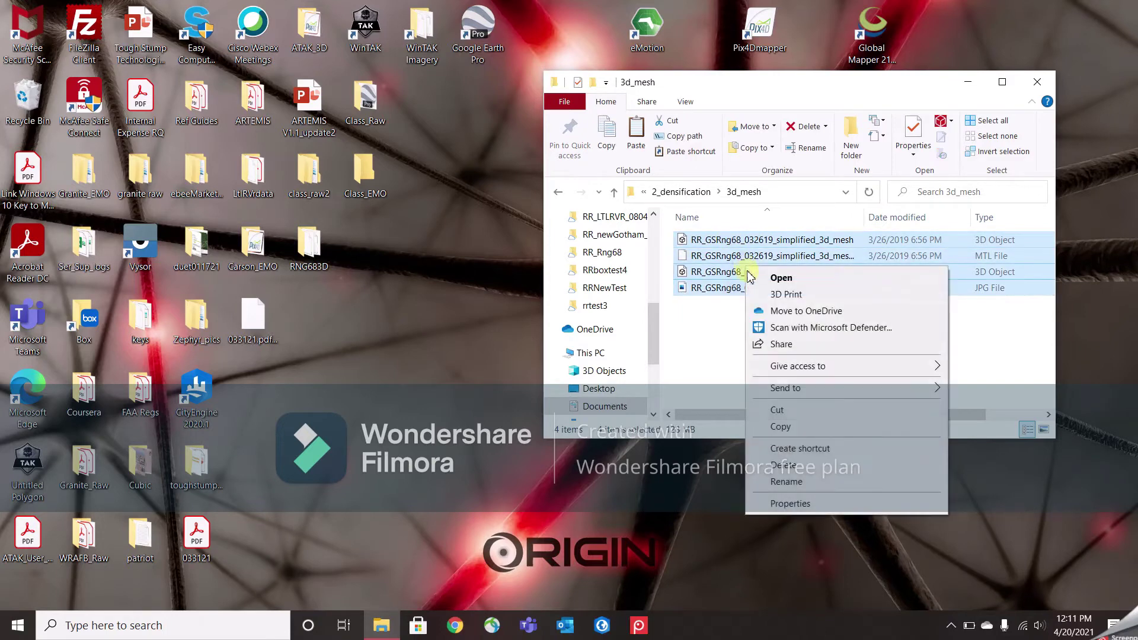
pyautogui.click(793, 427)
pyautogui.rightClick(312, 240)
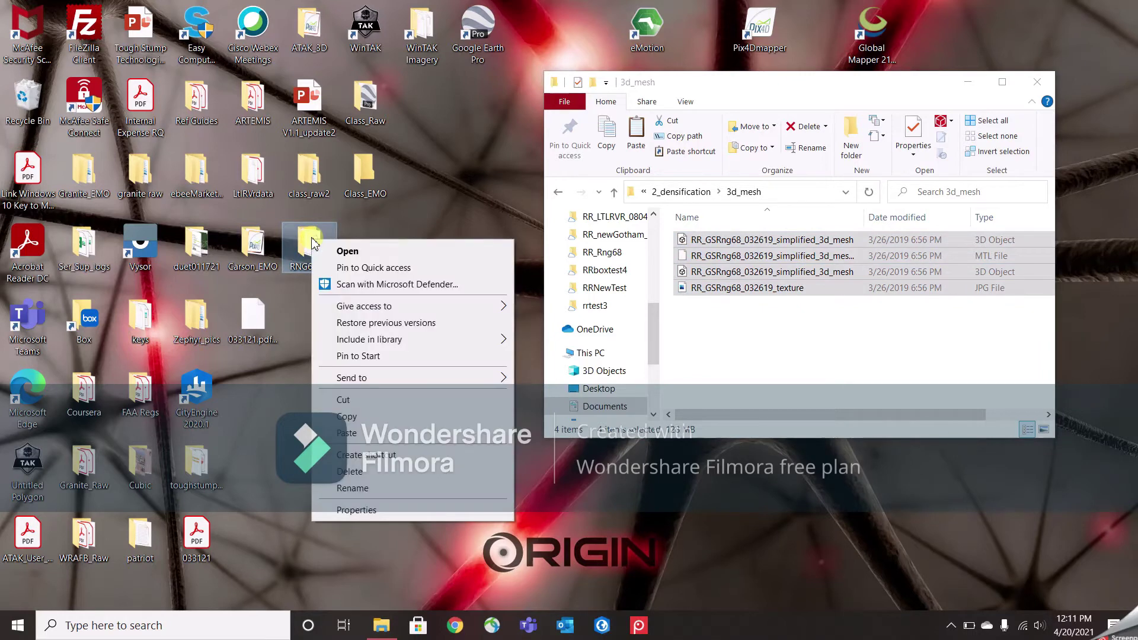
pyautogui.click(359, 433)
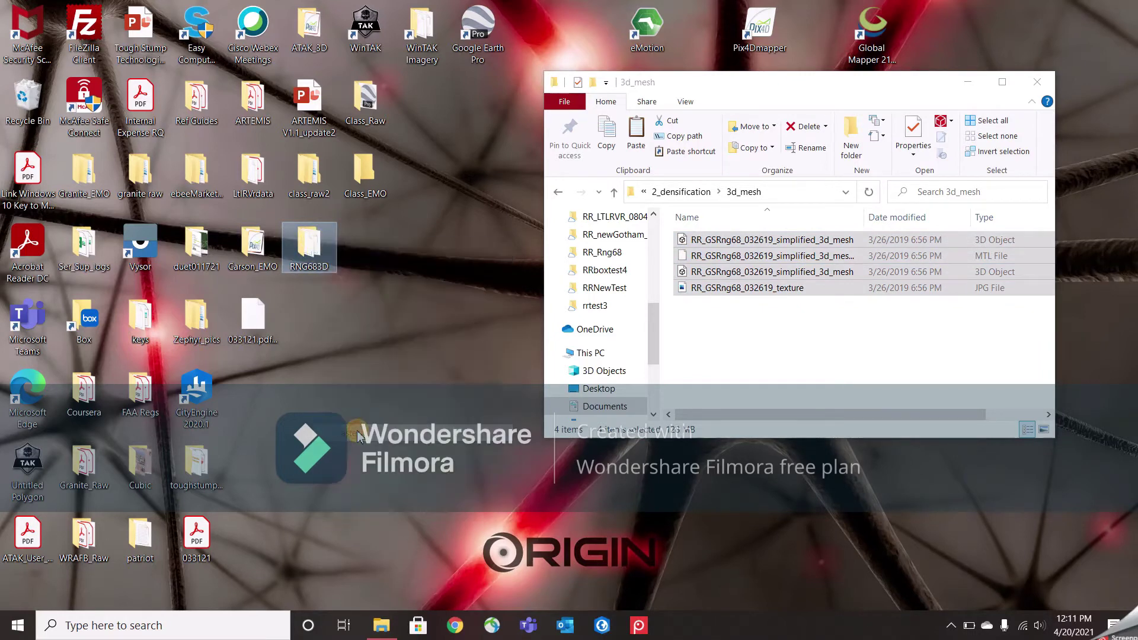
# Close the project window, check RNG683D holds six files, then close it
pyautogui.click(1041, 86)
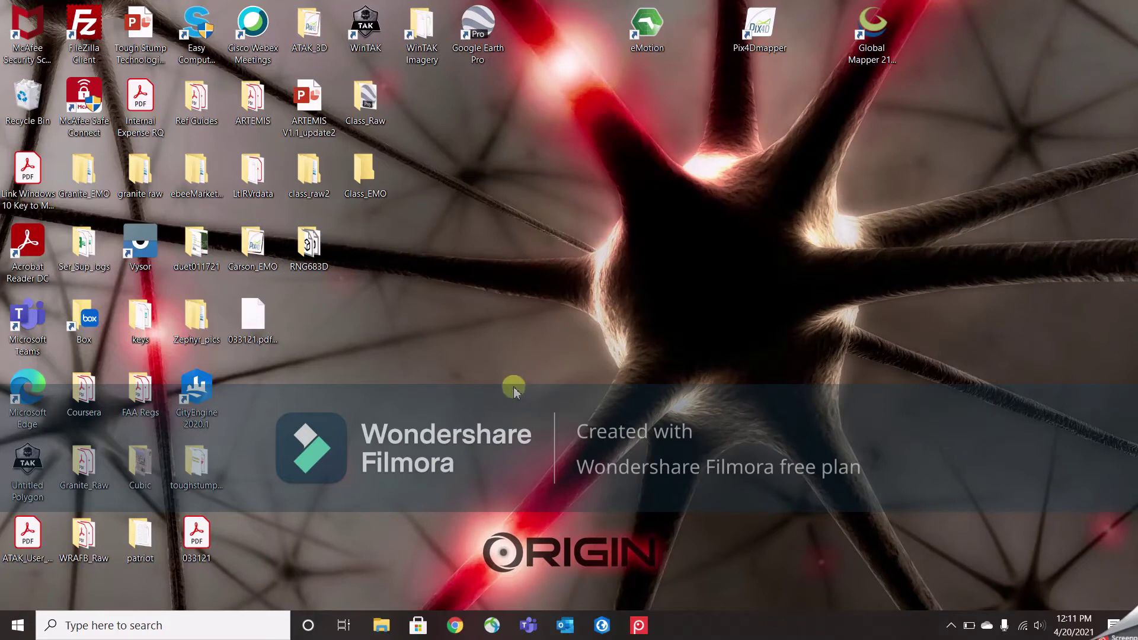
pyautogui.doubleClick(322, 255)
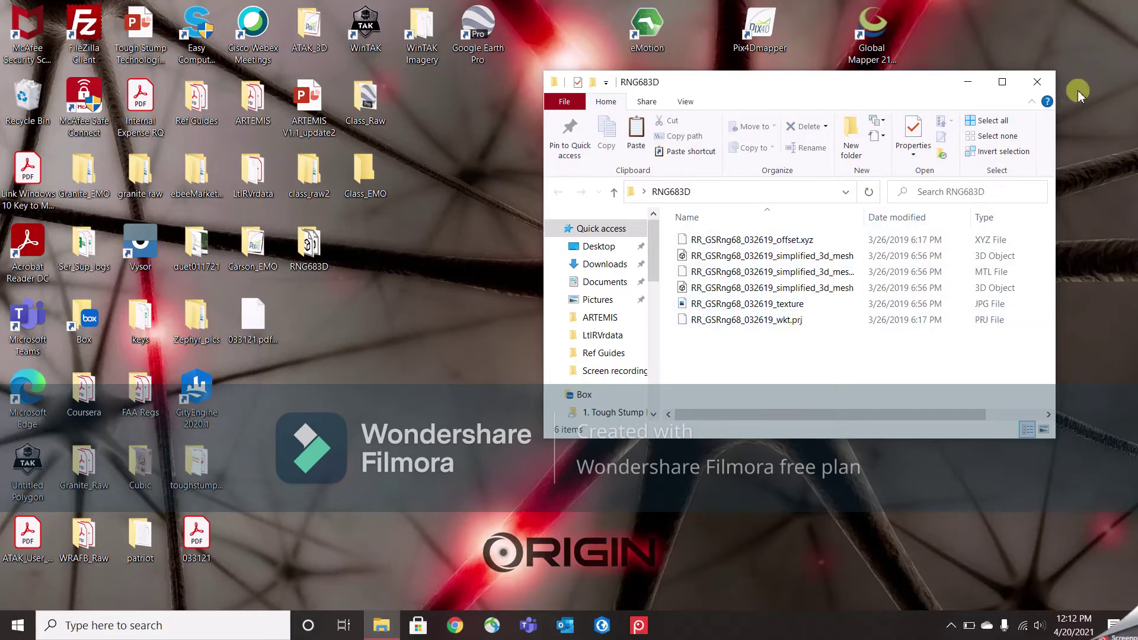
pyautogui.click(1040, 88)
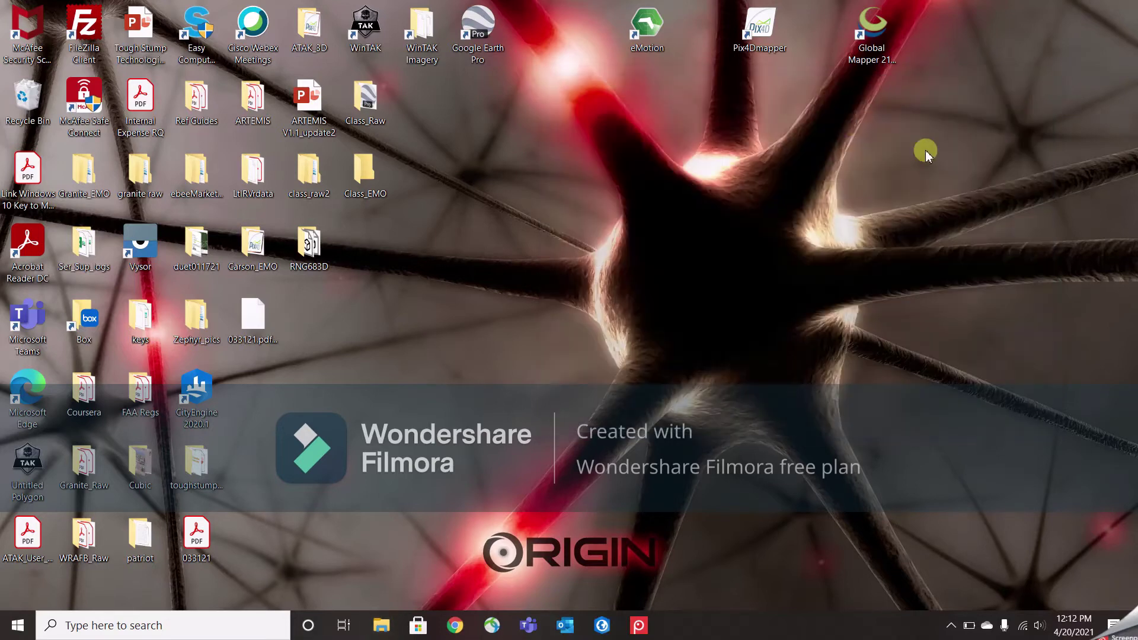
# Open the Galaxy S10+ phone storage and drag RNG683D onto its atak folder
pyautogui.rightClick(381, 633)
pyautogui.click(370, 571)
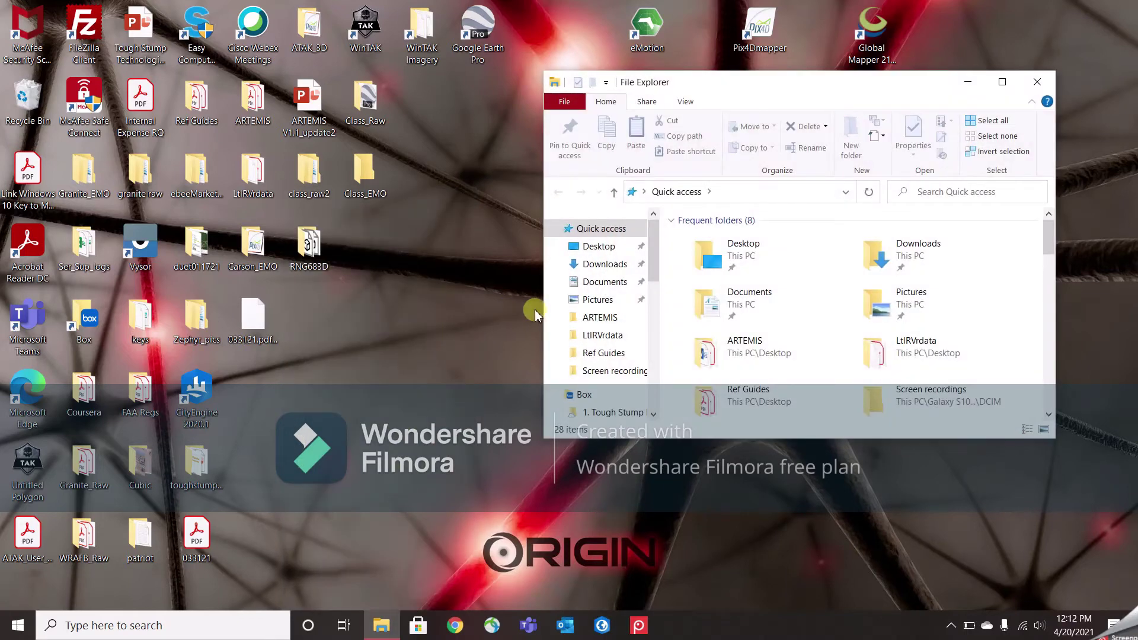
pyautogui.scroll(-1, 623, 364)
pyautogui.scroll(-6, 623, 365)
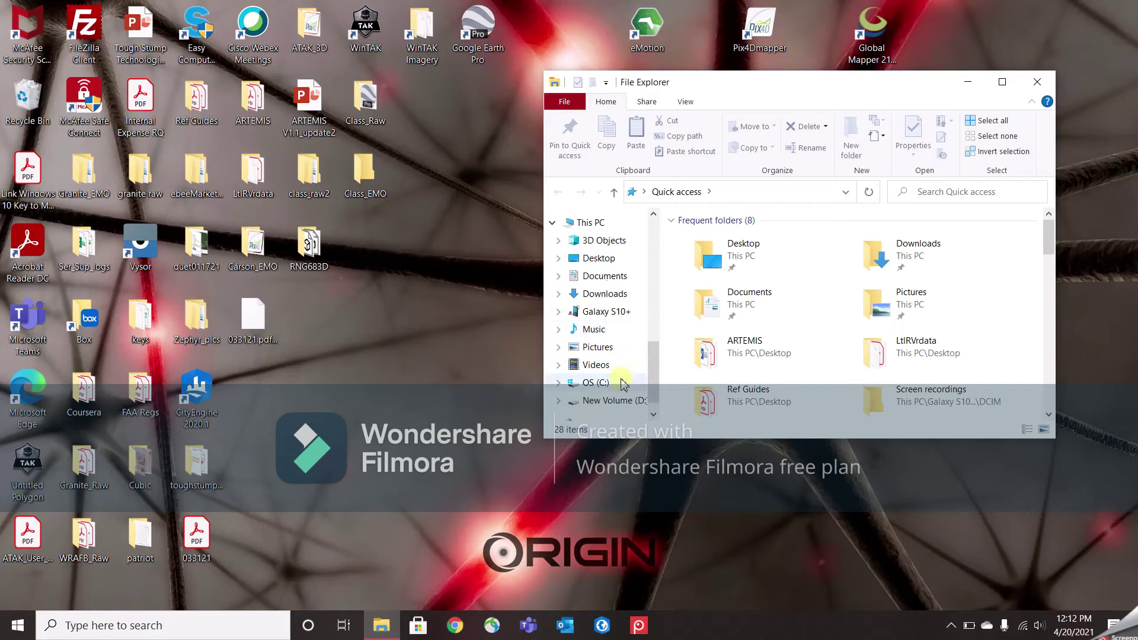
pyautogui.click(626, 312)
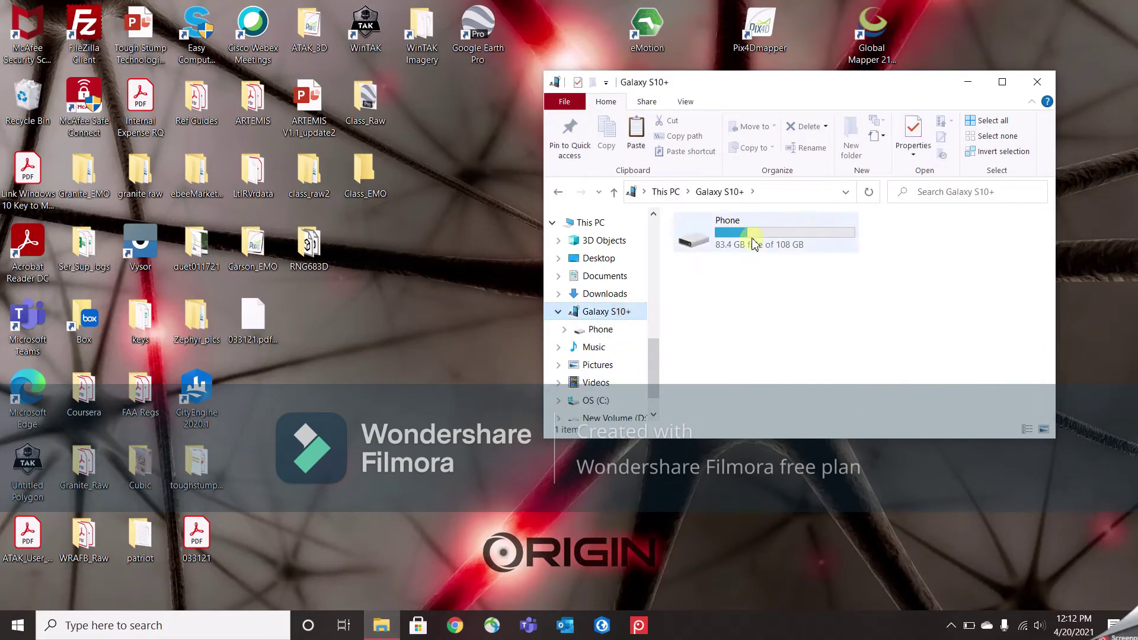
pyautogui.doubleClick(802, 242)
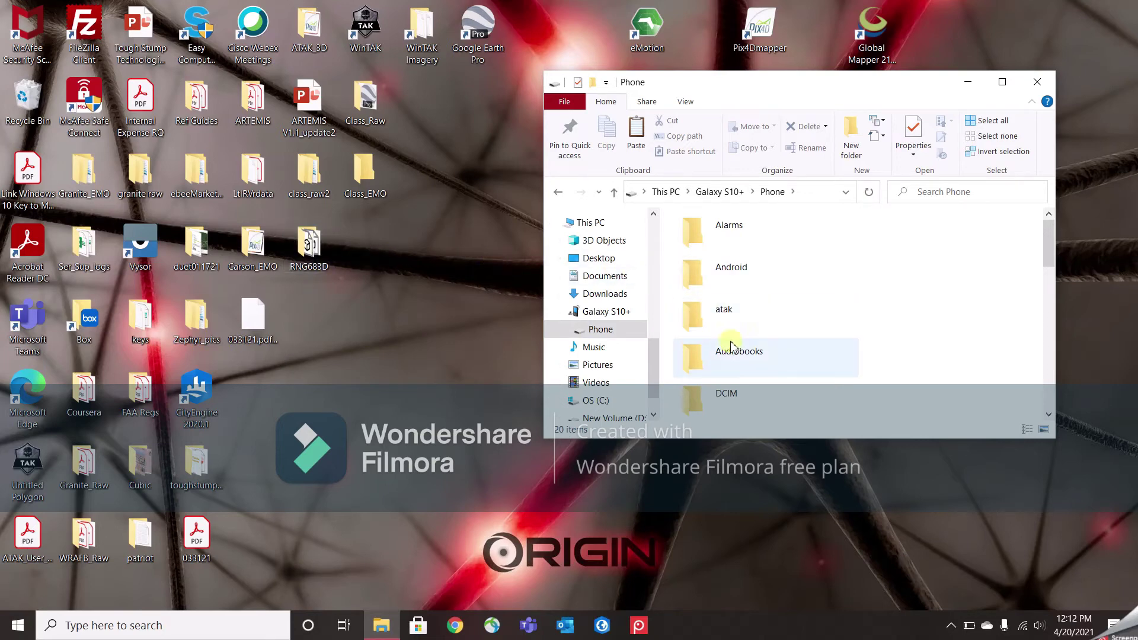
pyautogui.moveTo(308, 244); pyautogui.dragTo(746, 320)
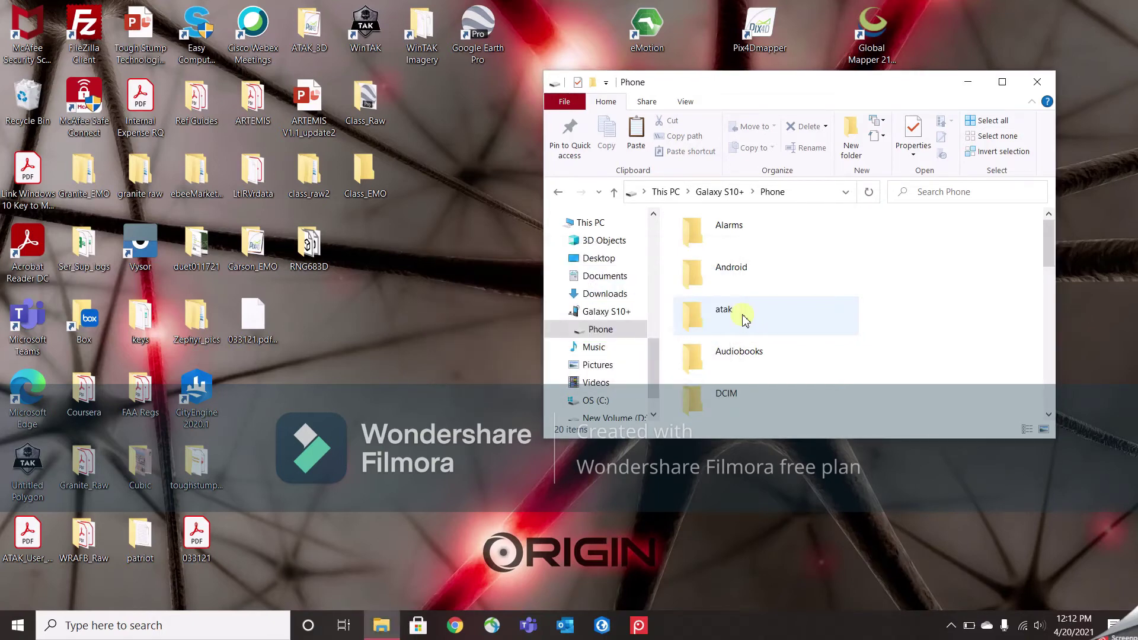
# Open the phone's atak folder and scroll through it to confirm RNG683D is there
pyautogui.doubleClick(745, 320)
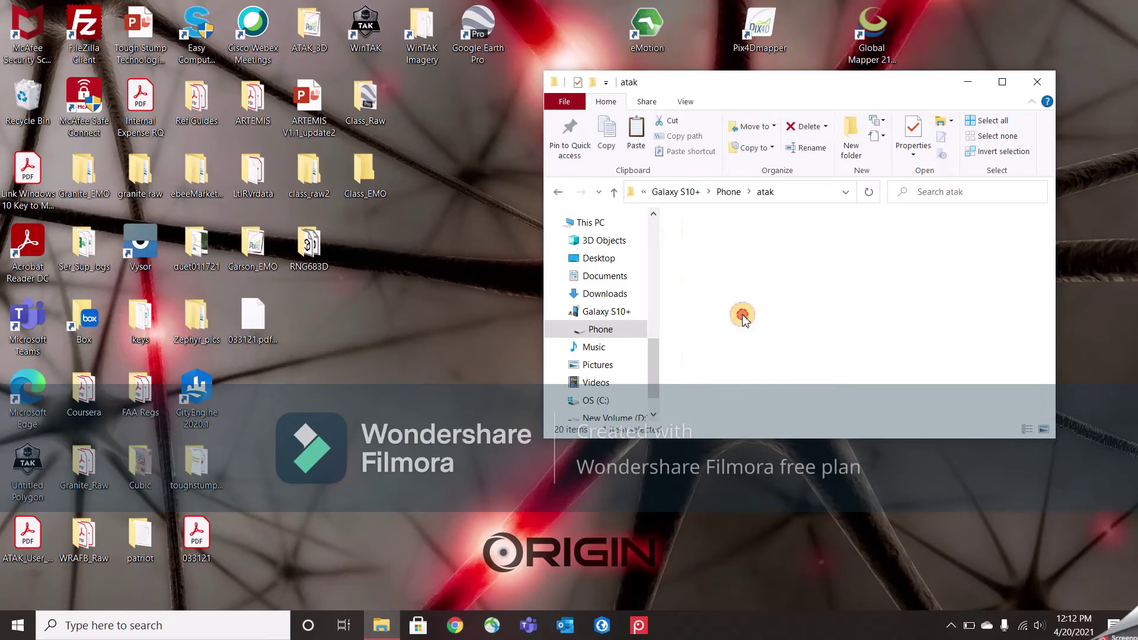
pyautogui.scroll(-1, 759, 318)
pyautogui.scroll(-1, 759, 319)
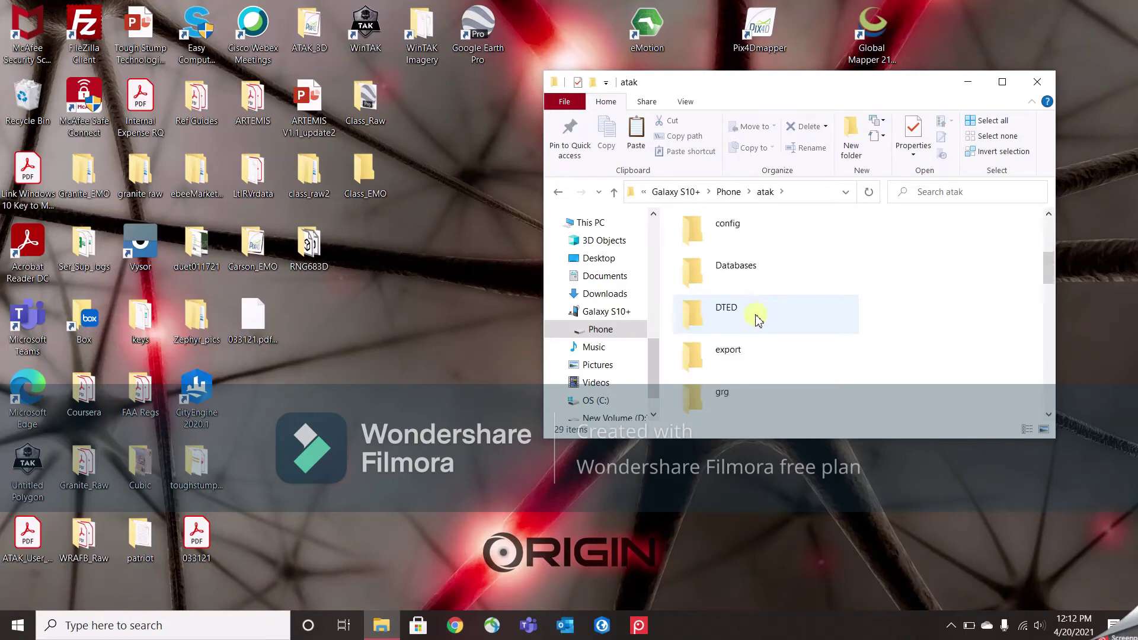
pyautogui.scroll(-5, 758, 323)
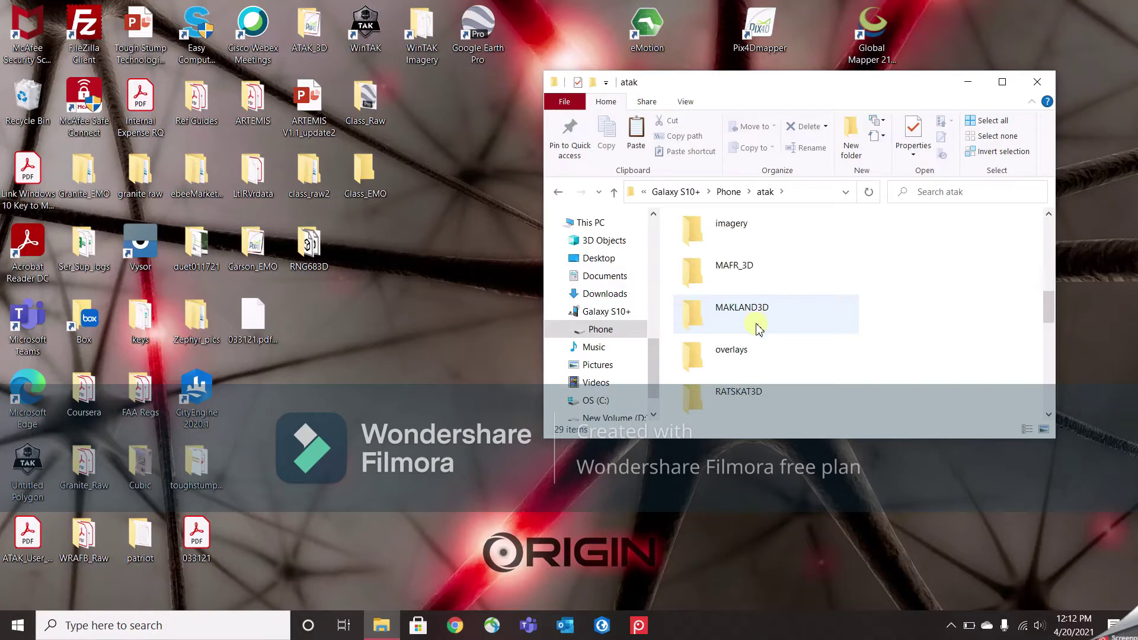
pyautogui.scroll(6, 758, 330)
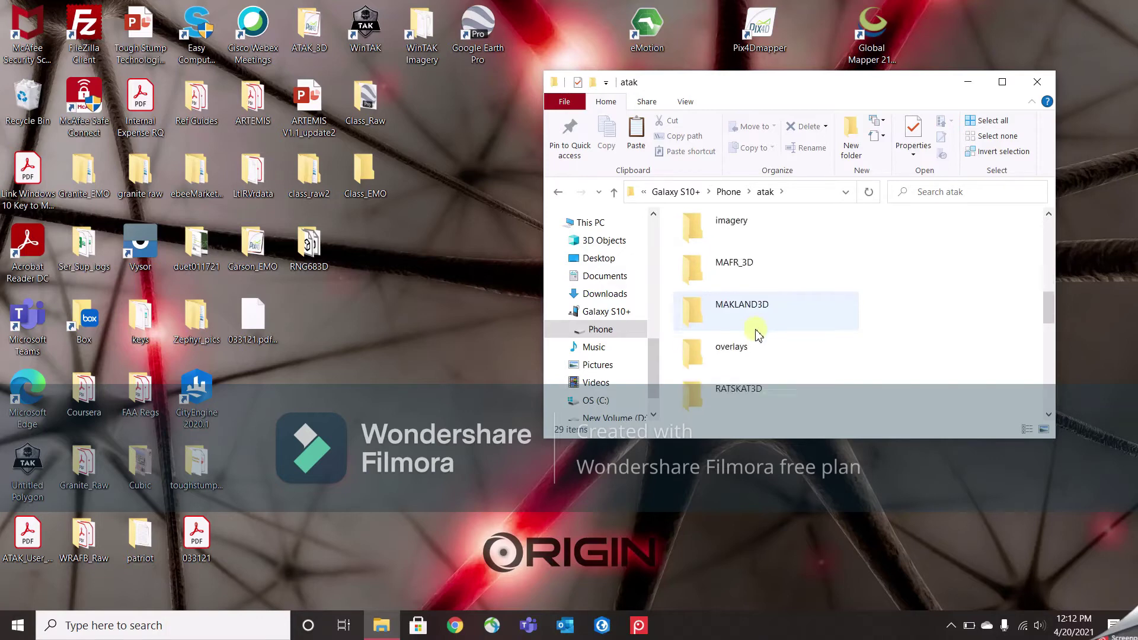
pyautogui.scroll(1, 758, 334)
pyautogui.scroll(1, 758, 334)
pyautogui.scroll(-4, 759, 338)
pyautogui.scroll(-8, 759, 344)
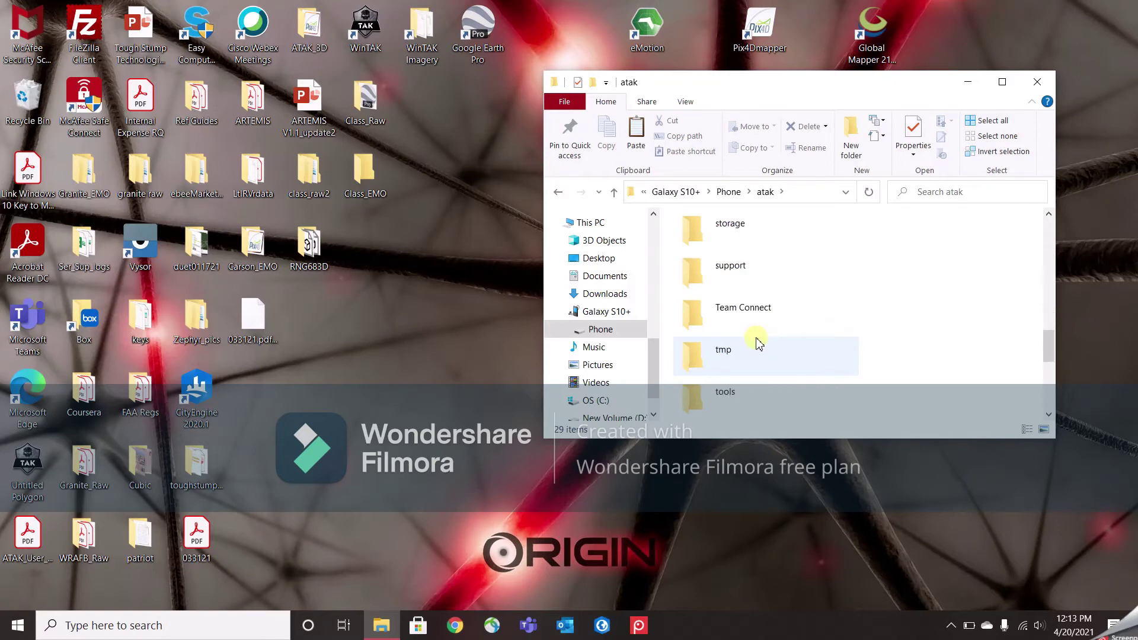
pyautogui.scroll(3, 759, 346)
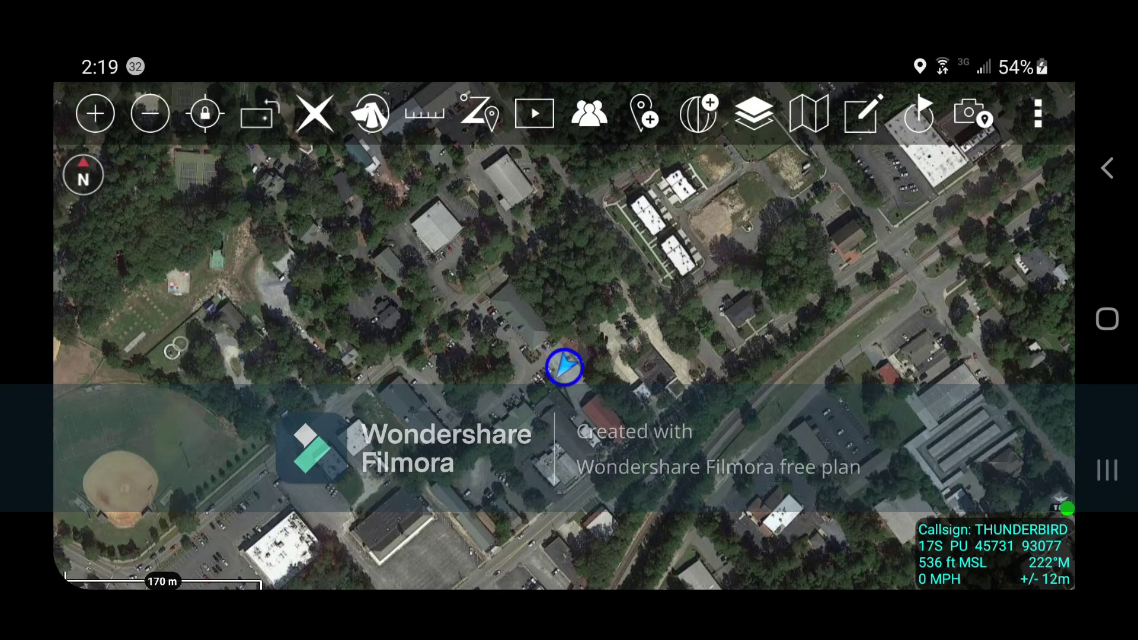
# Recentre the map and use Import Manager > Local SD to reach /sdcard/atak/RNG683D/
pyautogui.scroll(2, 598, 308)
pyautogui.scroll(-3, 598, 308)
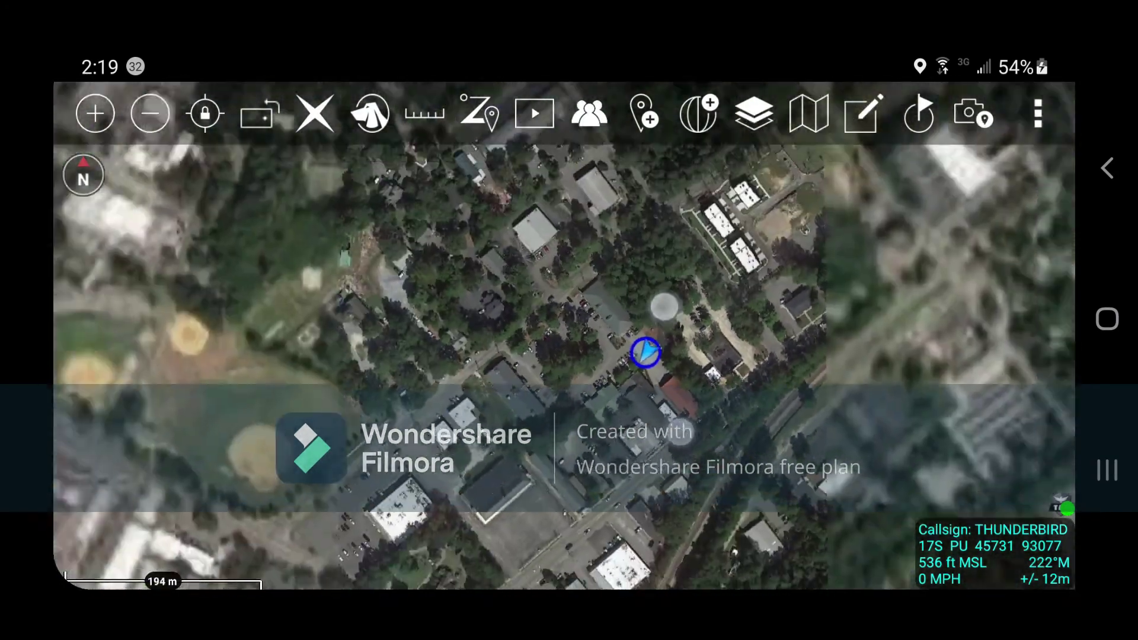
pyautogui.moveTo(598, 308); pyautogui.dragTo(508, 375)
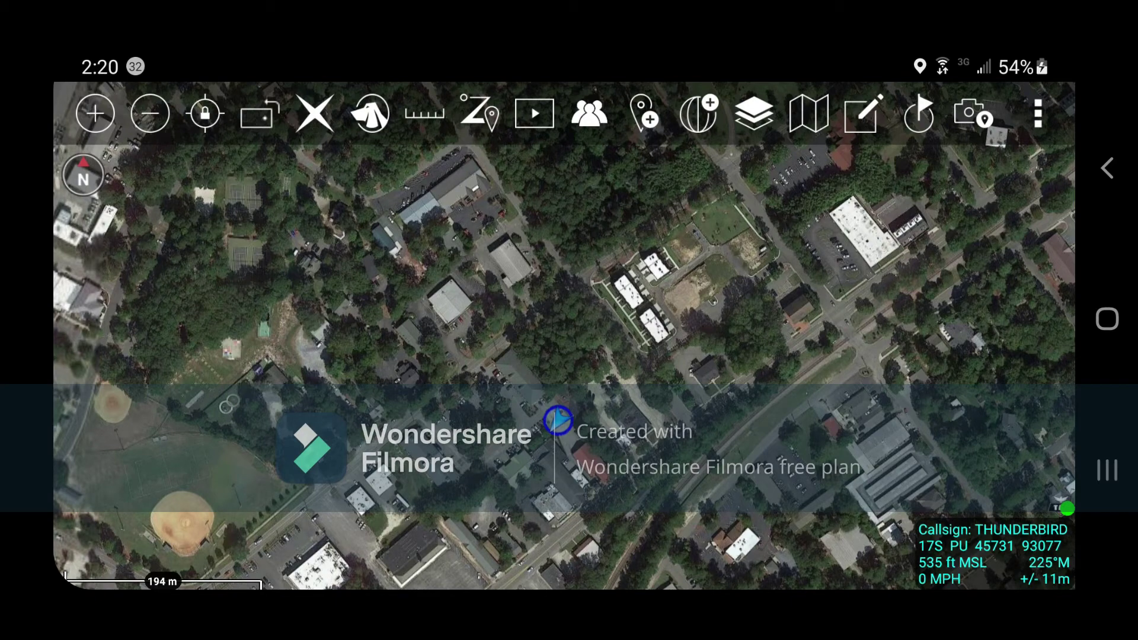
pyautogui.click(1037, 113)
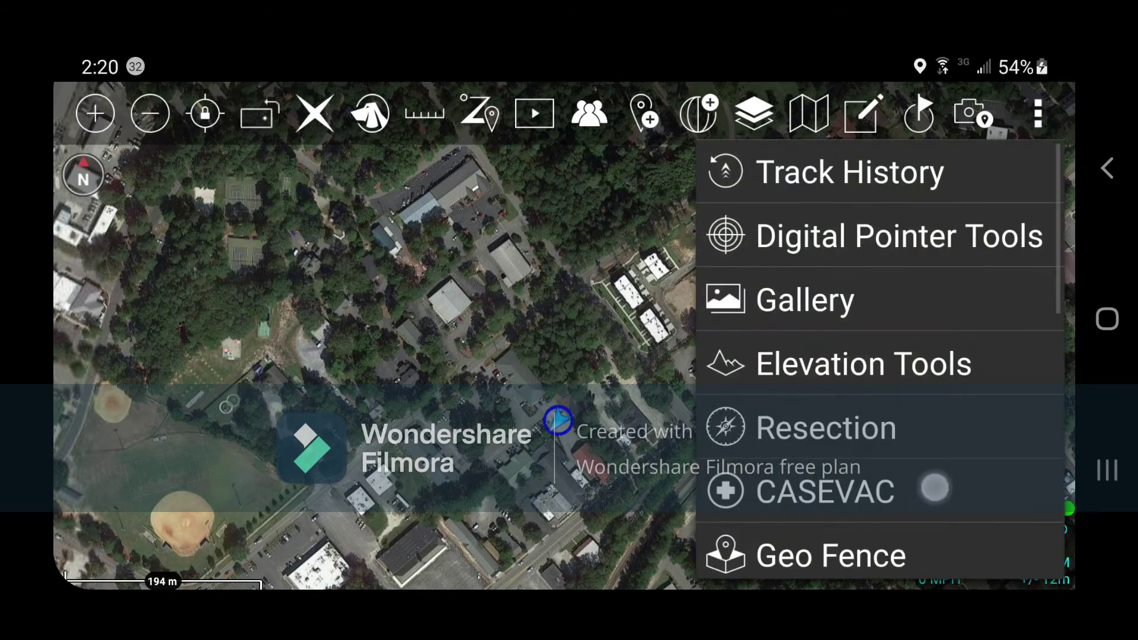
pyautogui.moveTo(935, 488); pyautogui.dragTo(1004, 178)
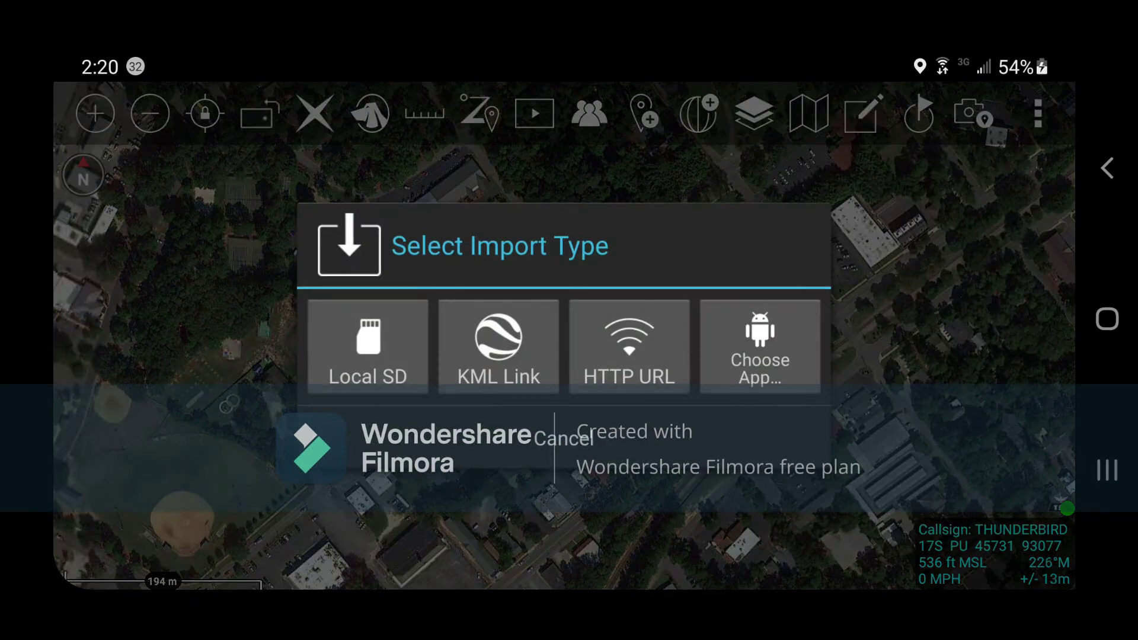
pyautogui.click(368, 346)
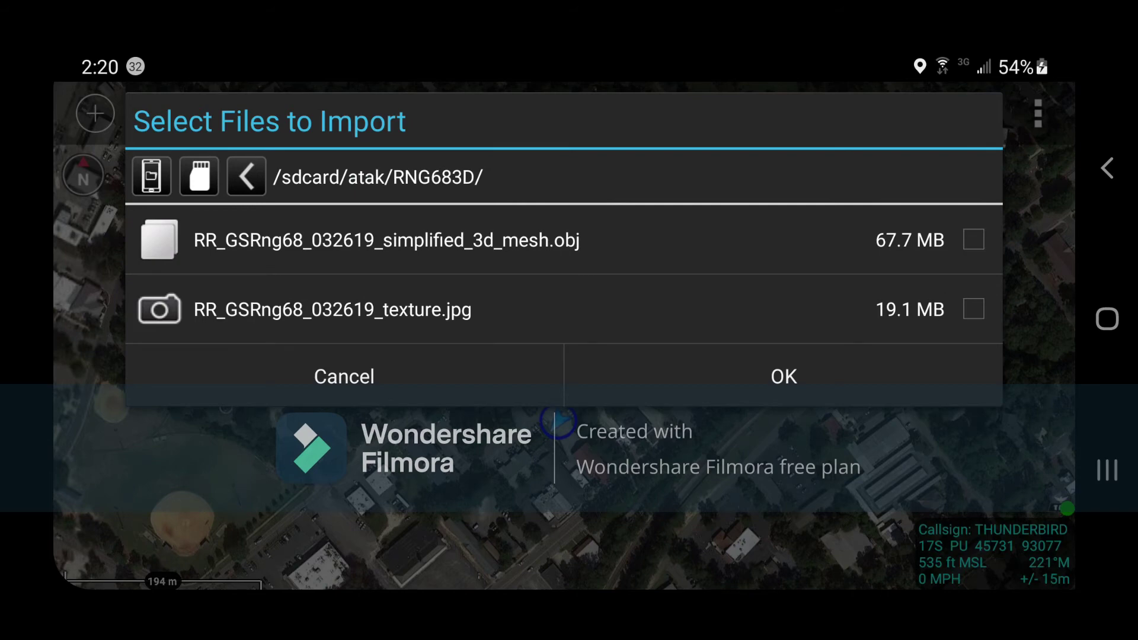
# Import the simplified 3D mesh .obj and texture .jpg, dismissing the unsupported-file notice
pyautogui.click(973, 240)
pyautogui.click(973, 308)
pyautogui.click(800, 379)
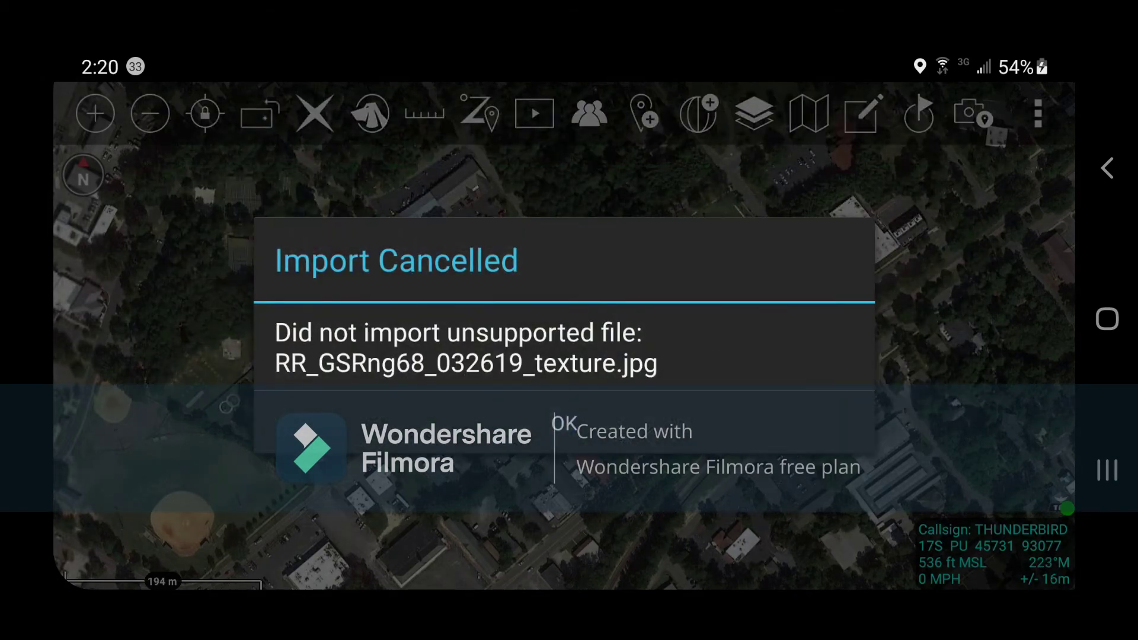
pyautogui.click(564, 423)
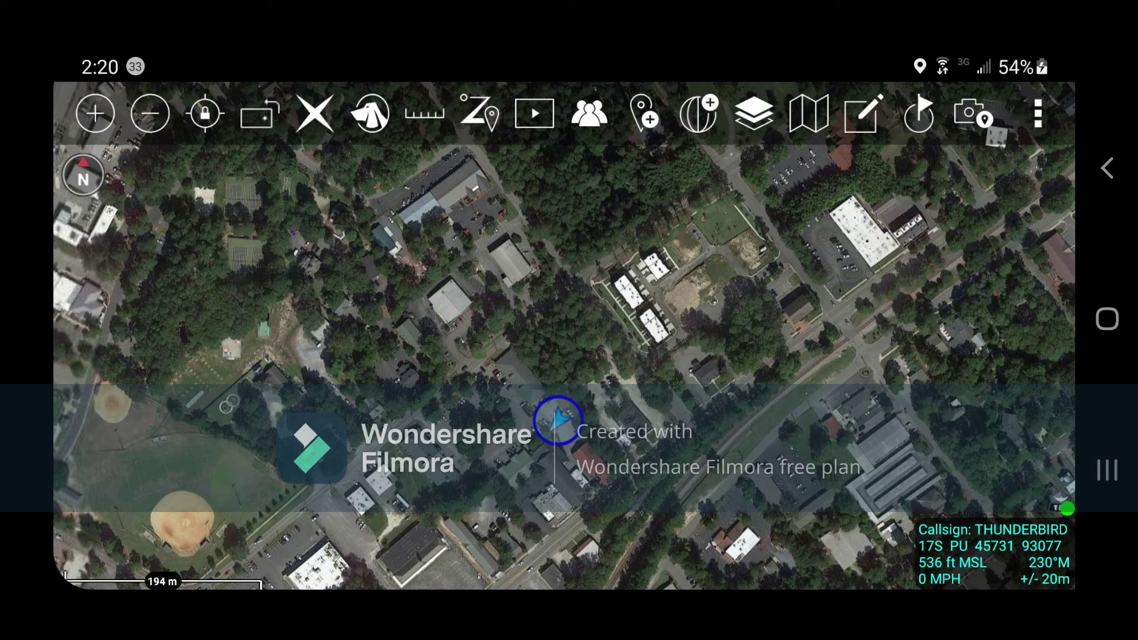
# Jump to RR_GSRng68_032619_simplified_3d_mesh.obj from Overlay Manager > 3D Models, then close the panel
pyautogui.click(753, 113)
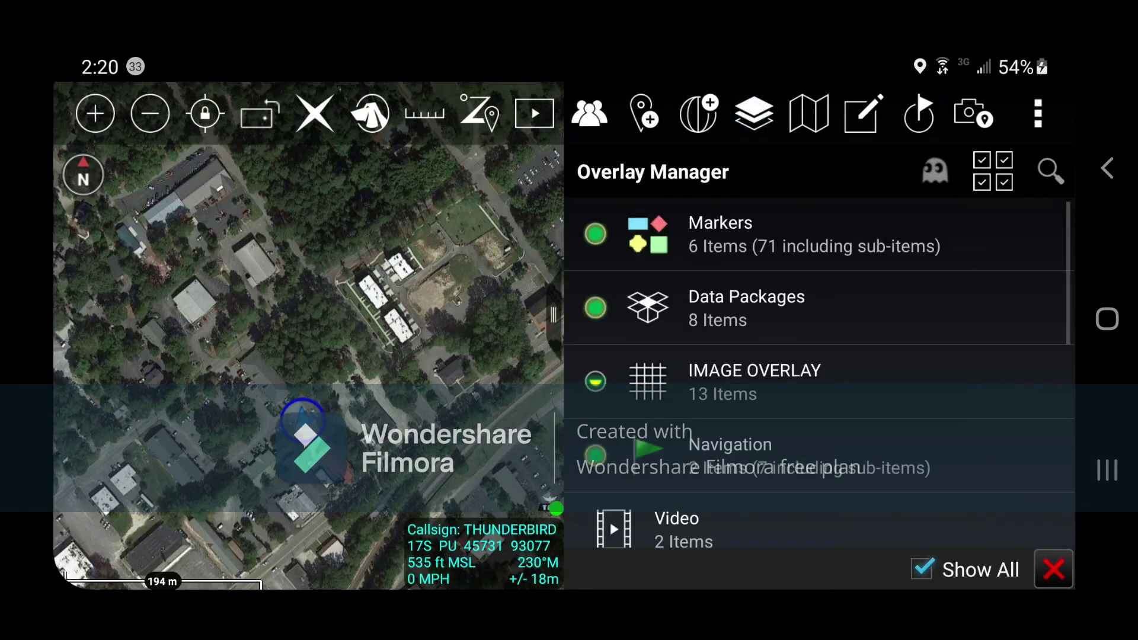
pyautogui.moveTo(854, 464); pyautogui.dragTo(887, 267)
pyautogui.moveTo(806, 459); pyautogui.dragTo(851, 269)
pyautogui.click(790, 358)
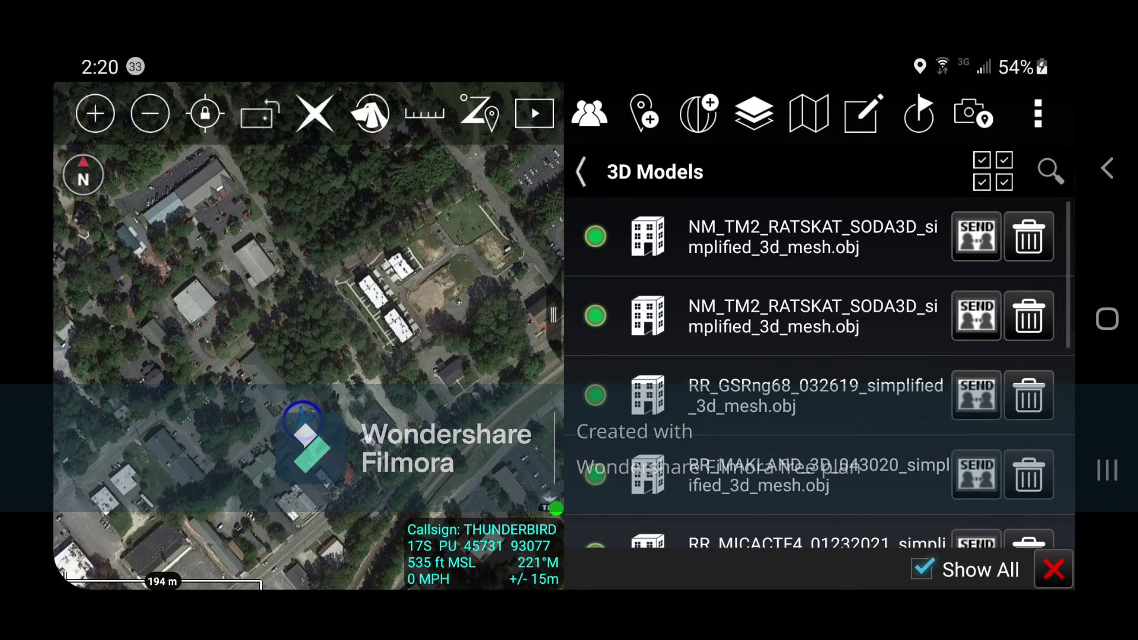
pyautogui.click(770, 395)
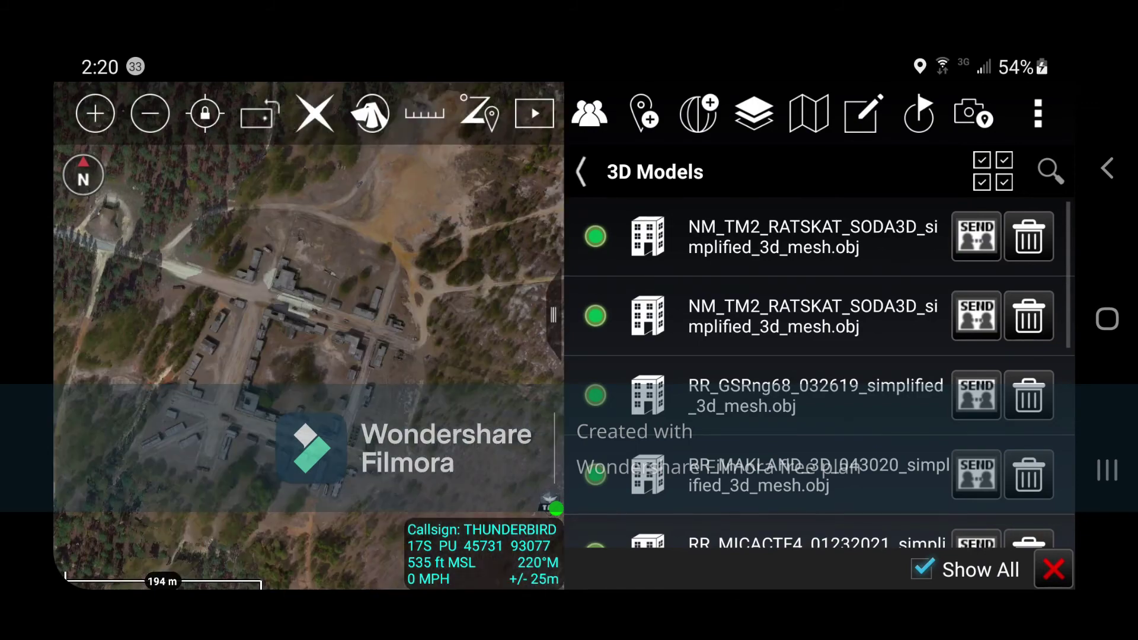
pyautogui.click(1109, 167)
pyautogui.click(1117, 161)
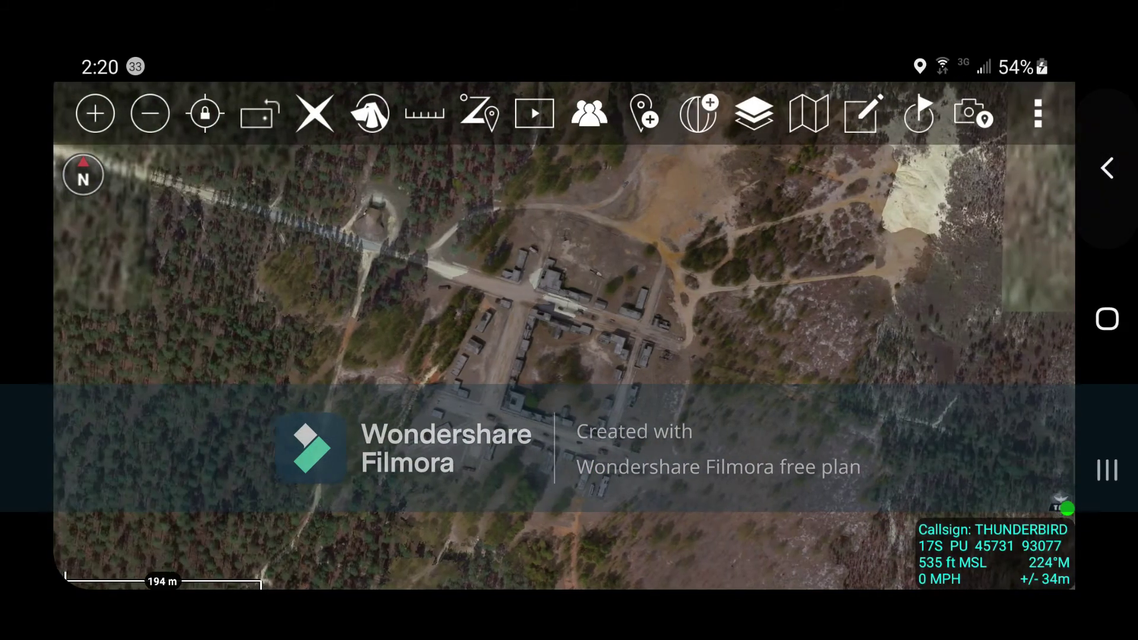
# Zoom in on the model and tilt the map into 3D view
pyautogui.scroll(3, 599, 394)
pyautogui.scroll(1, 593, 332)
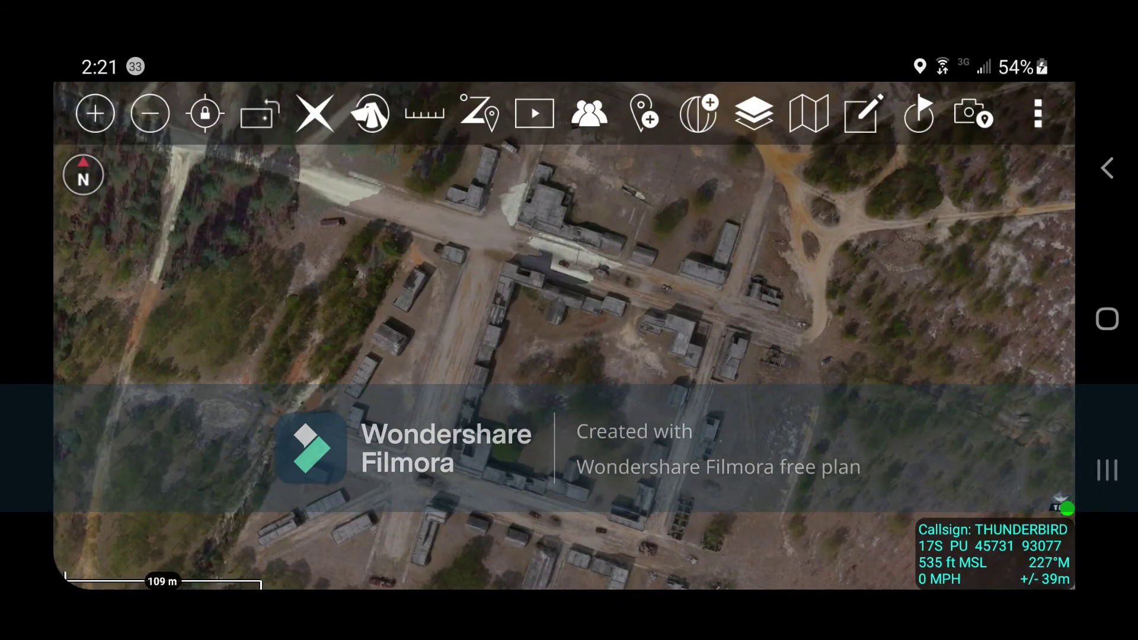
pyautogui.scroll(3, 592, 331)
pyautogui.click(83, 175)
pyautogui.click(145, 226)
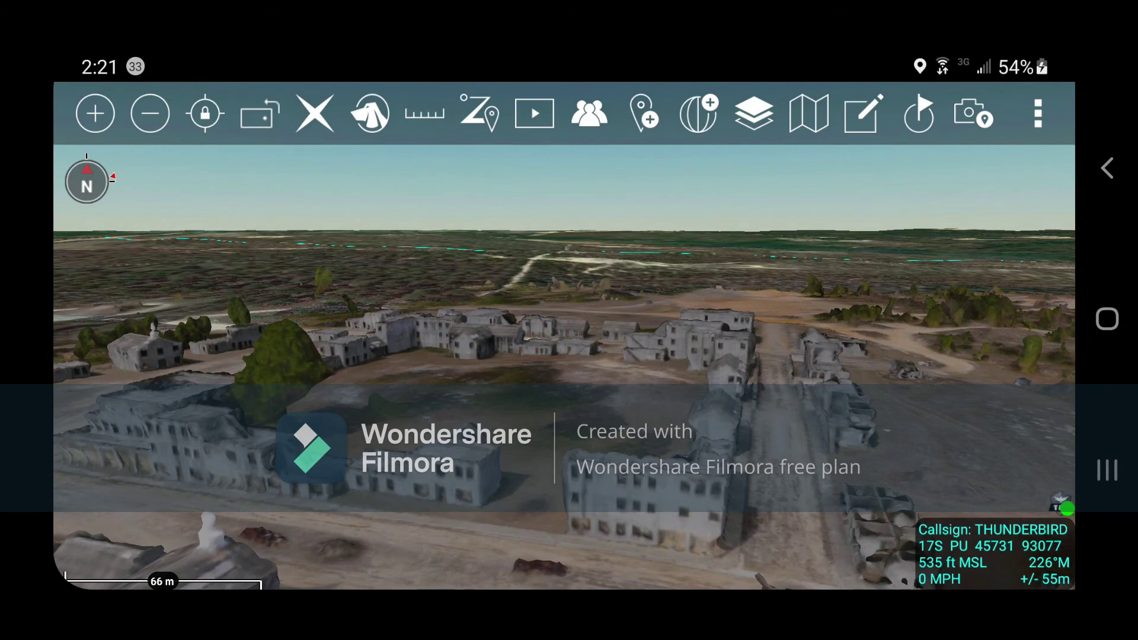
# Enable free map rotation and turn the 3D view to a new heading around the town
pyautogui.click(86, 180)
pyautogui.click(168, 204)
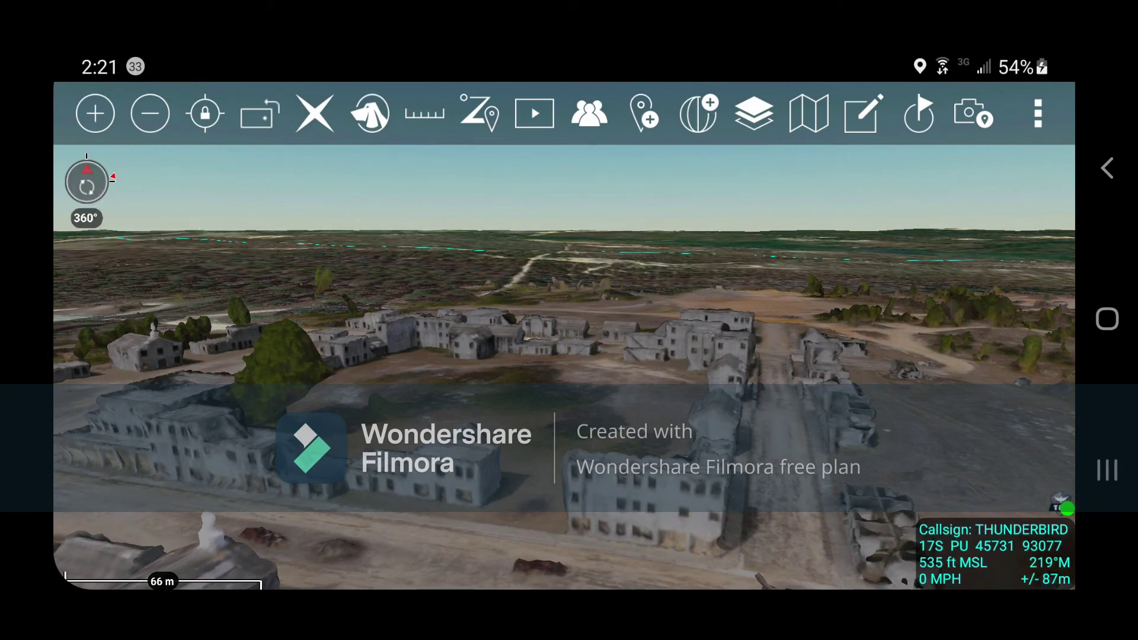
pyautogui.moveTo(554, 282); pyautogui.dragTo(679, 343)
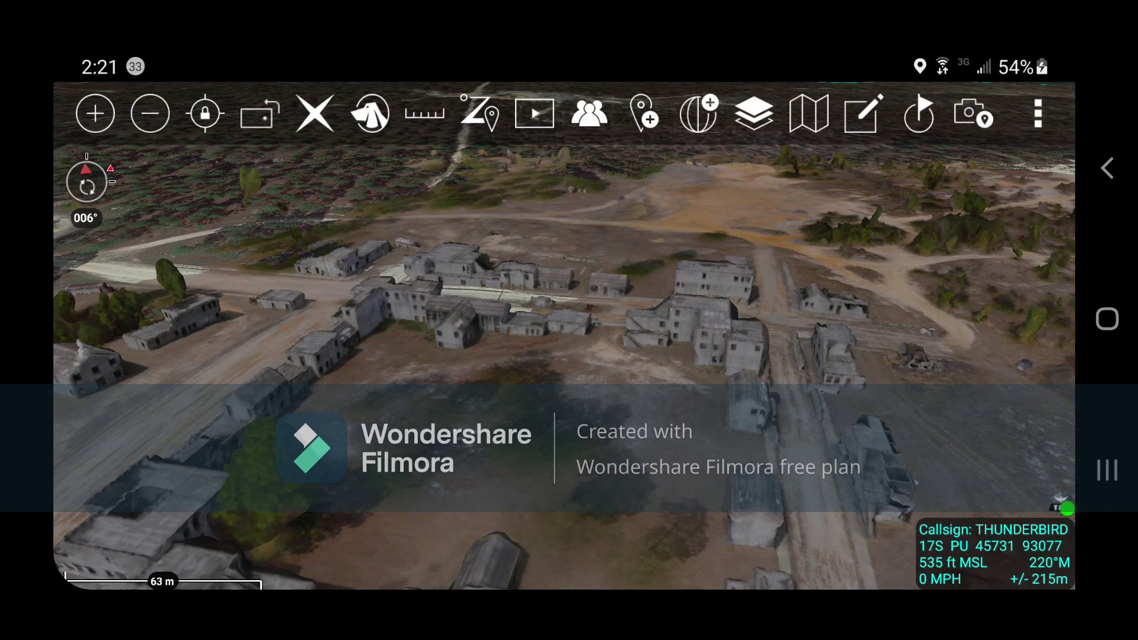
pyautogui.click(752, 113)
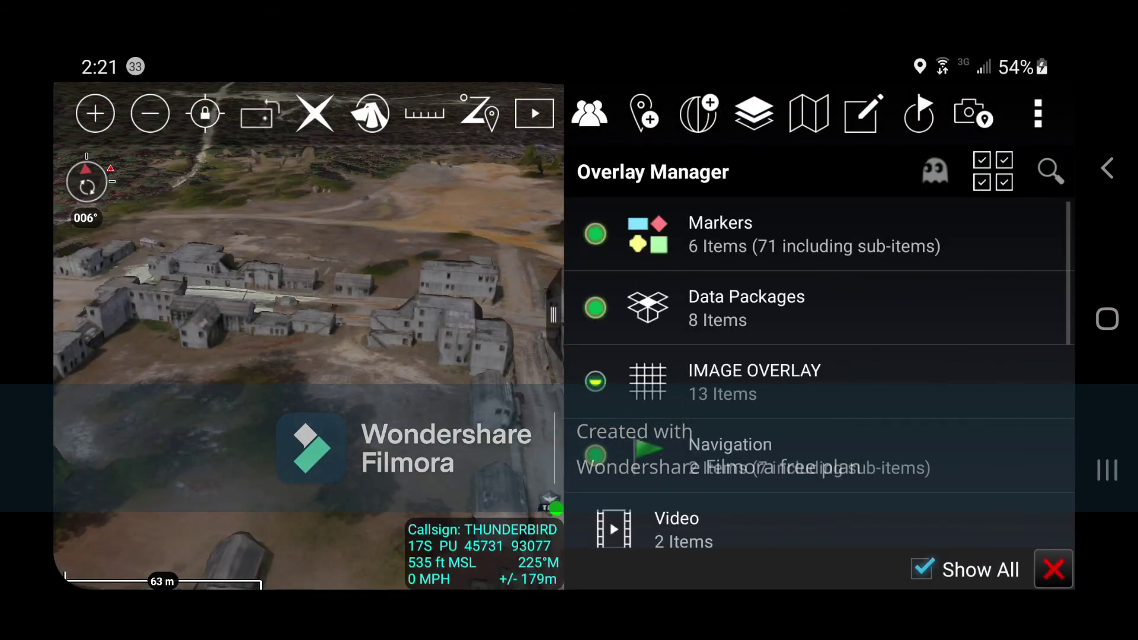
# Untick the RR_GSRng68 model under 3D Models in Overlay Manager and close the panel
pyautogui.moveTo(829, 463); pyautogui.dragTo(830, 249)
pyautogui.click(729, 290)
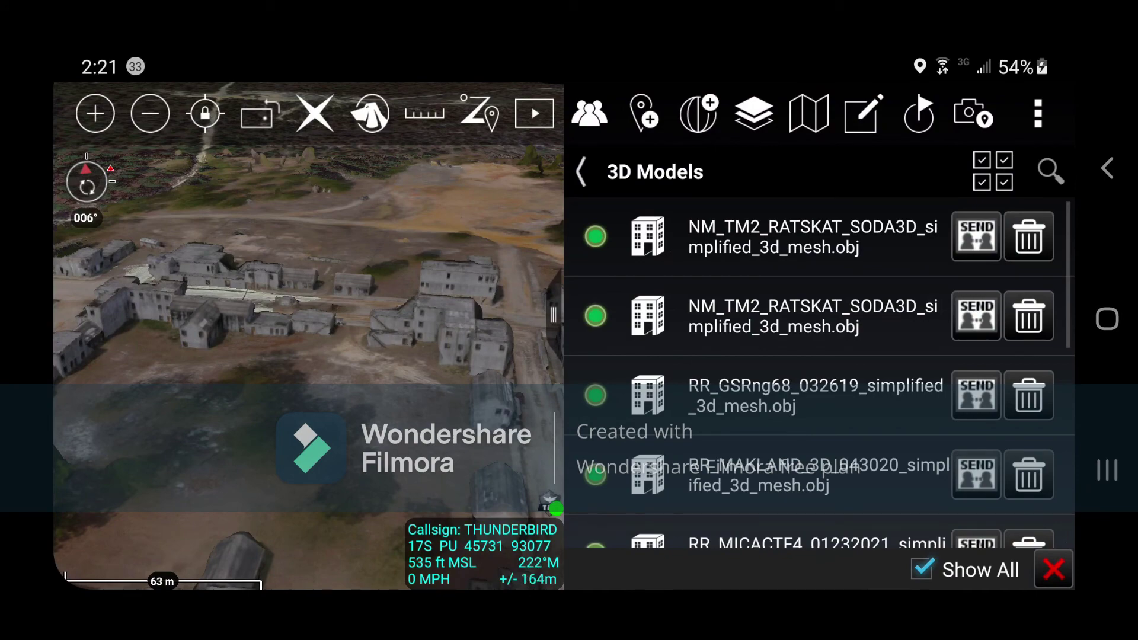
pyautogui.click(595, 395)
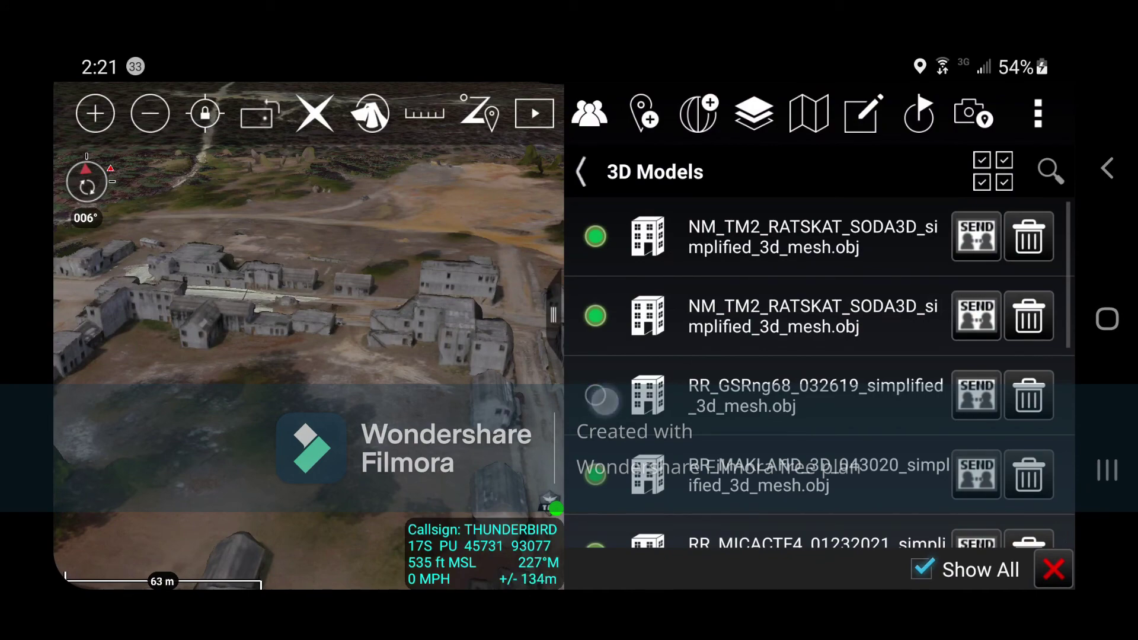
pyautogui.click(1108, 168)
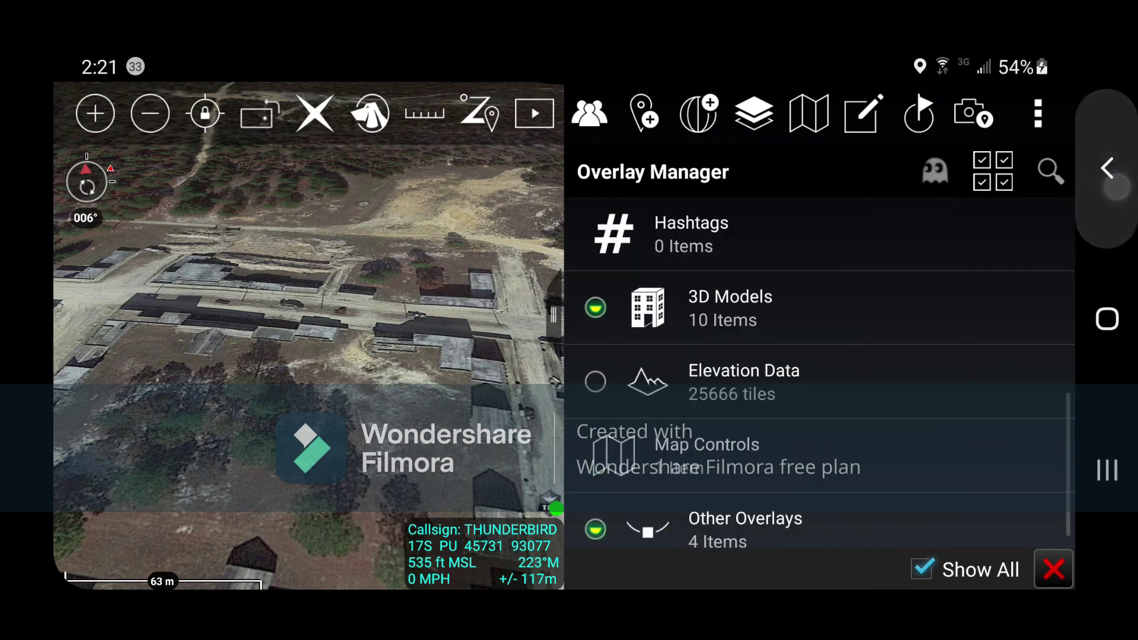
pyautogui.click(1107, 169)
# Turn off the tilted 3D view and restore north-up orientation from the compass menu
pyautogui.scroll(3, 565, 336)
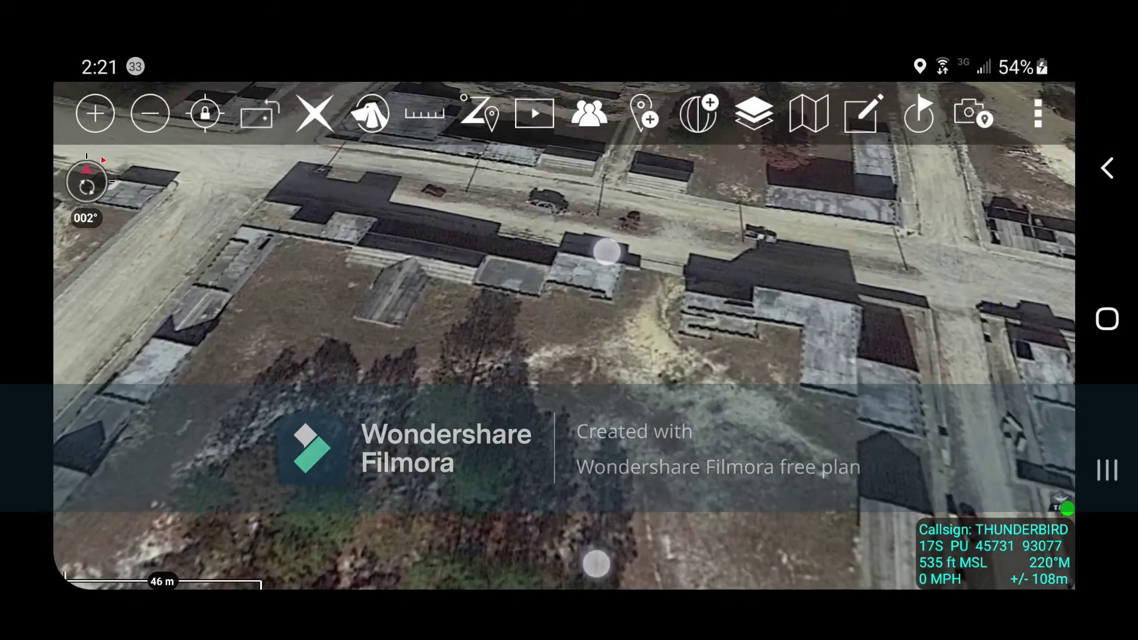
pyautogui.click(87, 185)
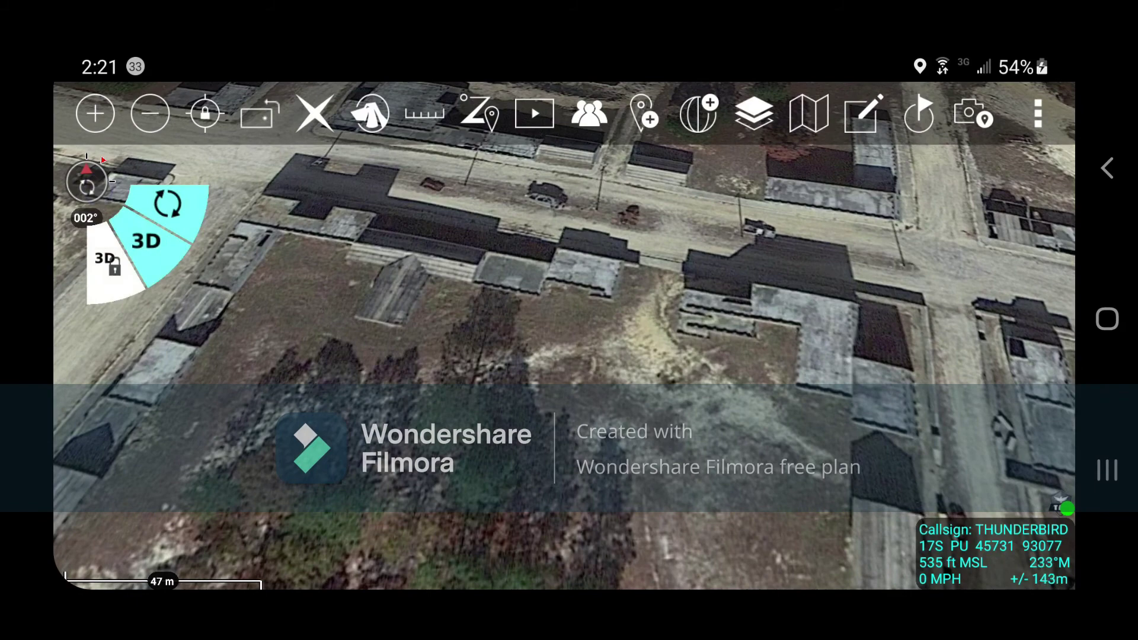
pyautogui.click(146, 240)
pyautogui.click(94, 178)
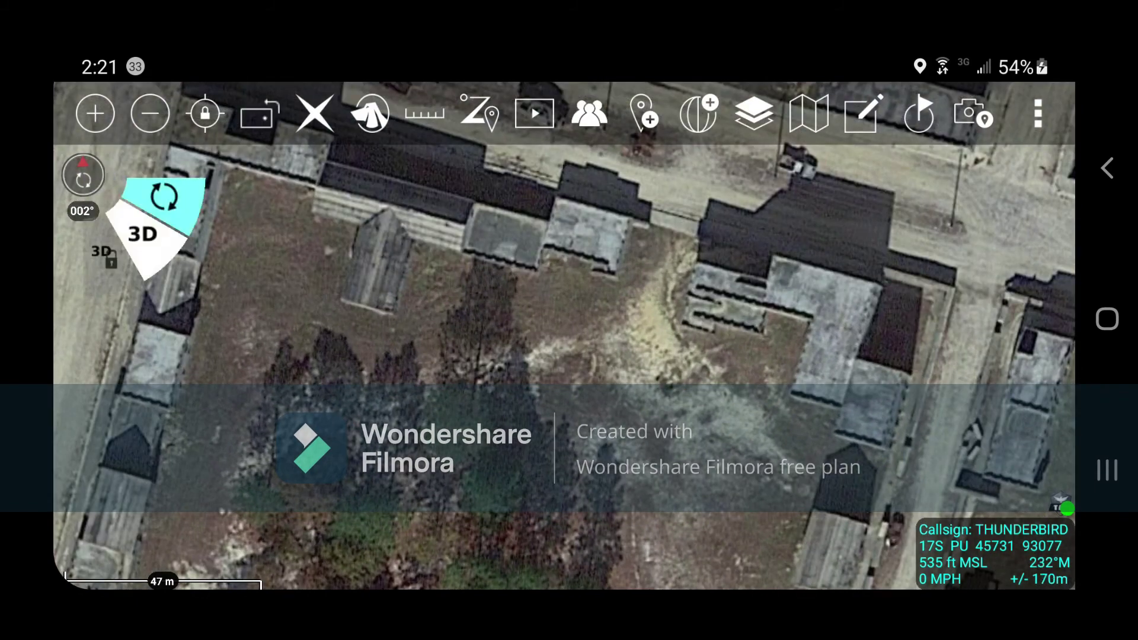
pyautogui.click(165, 198)
pyautogui.scroll(-5, 768, 403)
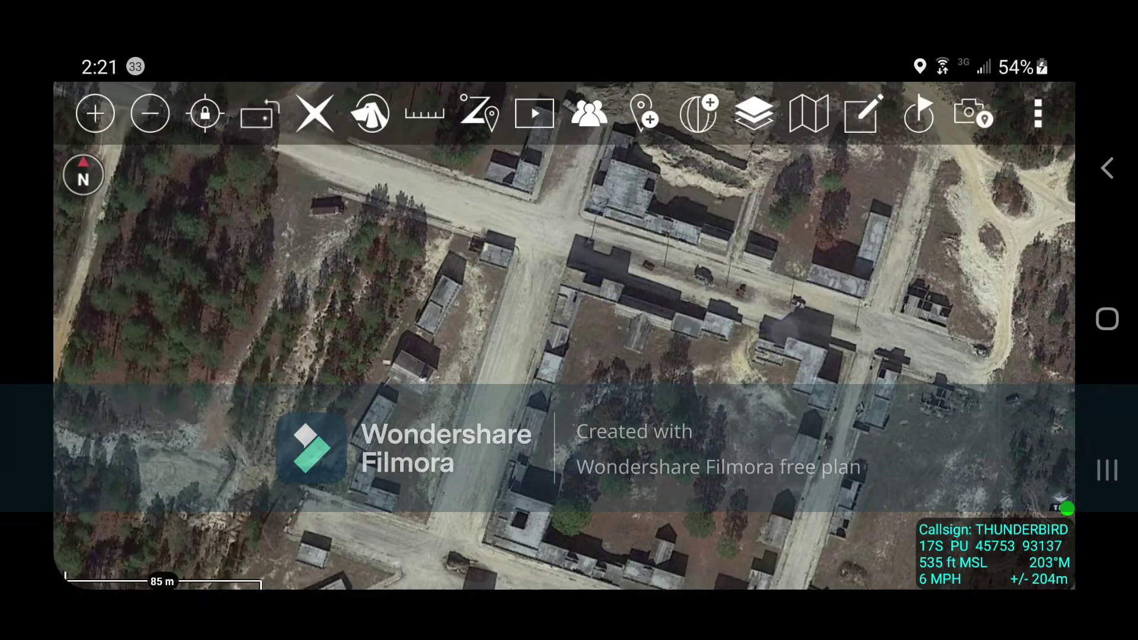